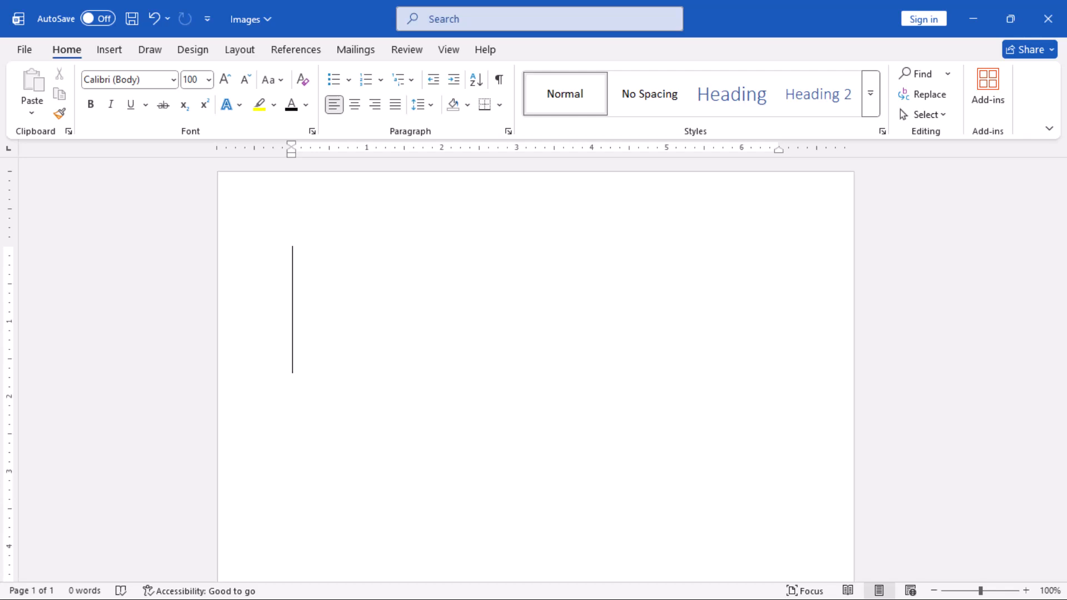
# Enter the Unicode code 1f3c5 in the blank document and convert it to a medal symbol.
pyautogui.write('1f')
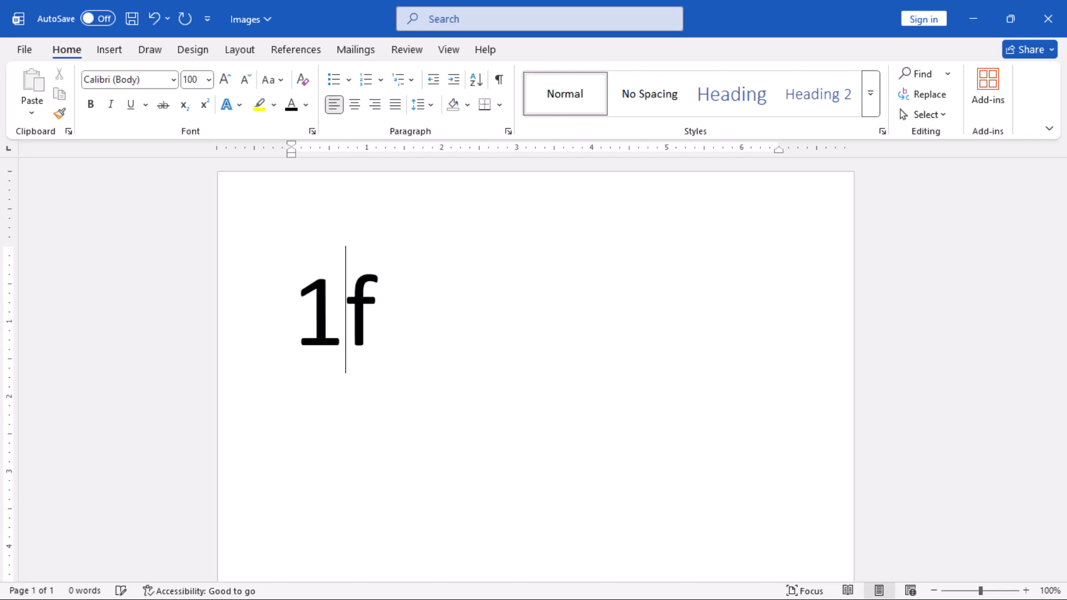
pyautogui.write('3c5')
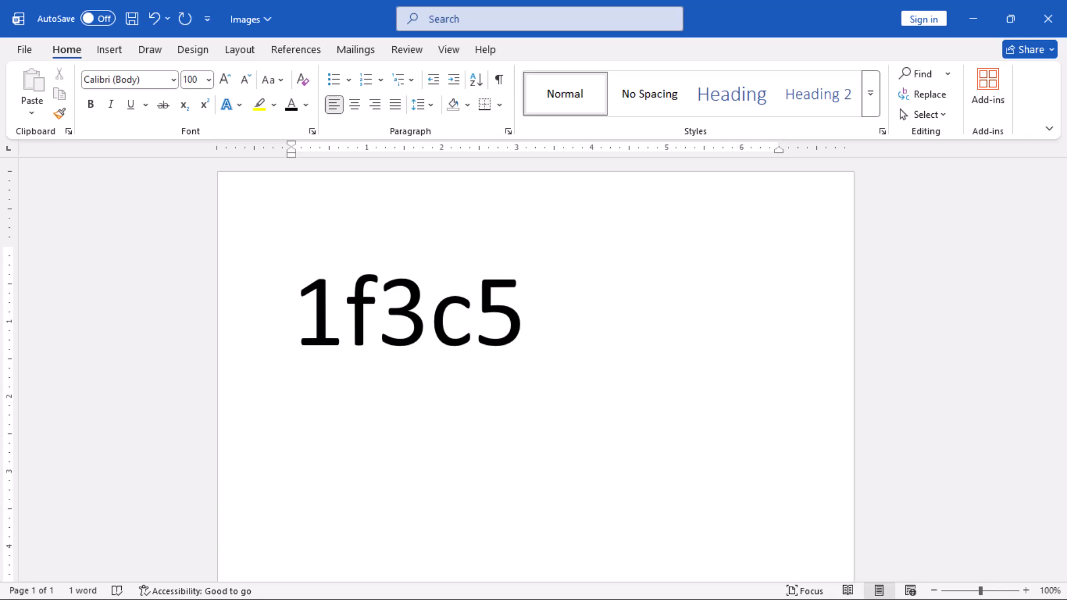
pyautogui.hotkey('alt', 'x')
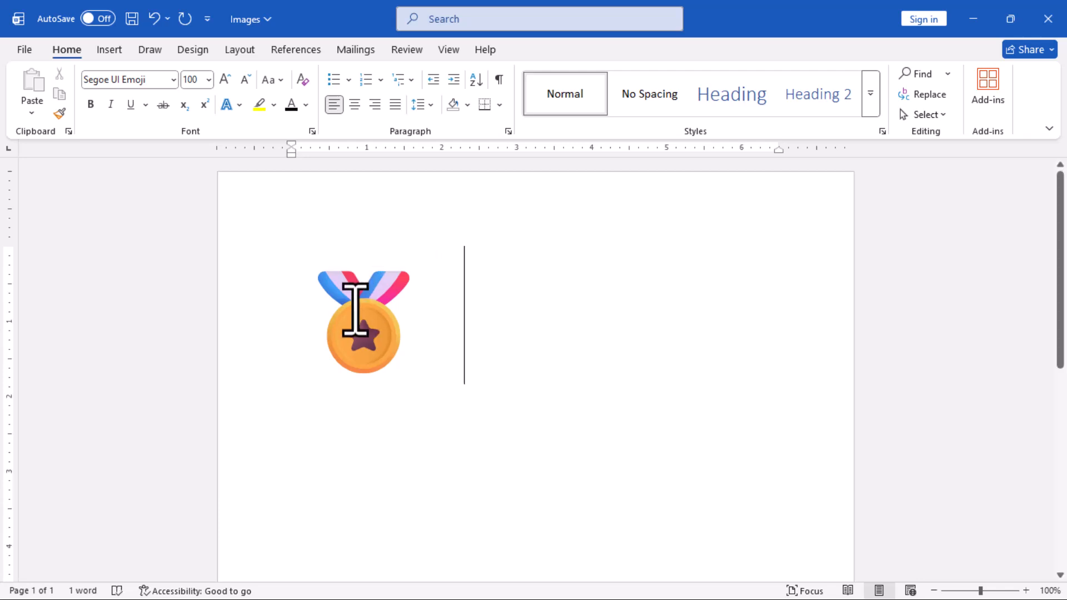
# Apply black font color to the medal emoji and place the cursor after it.
pyautogui.moveTo(282, 323); pyautogui.dragTo(436, 328)
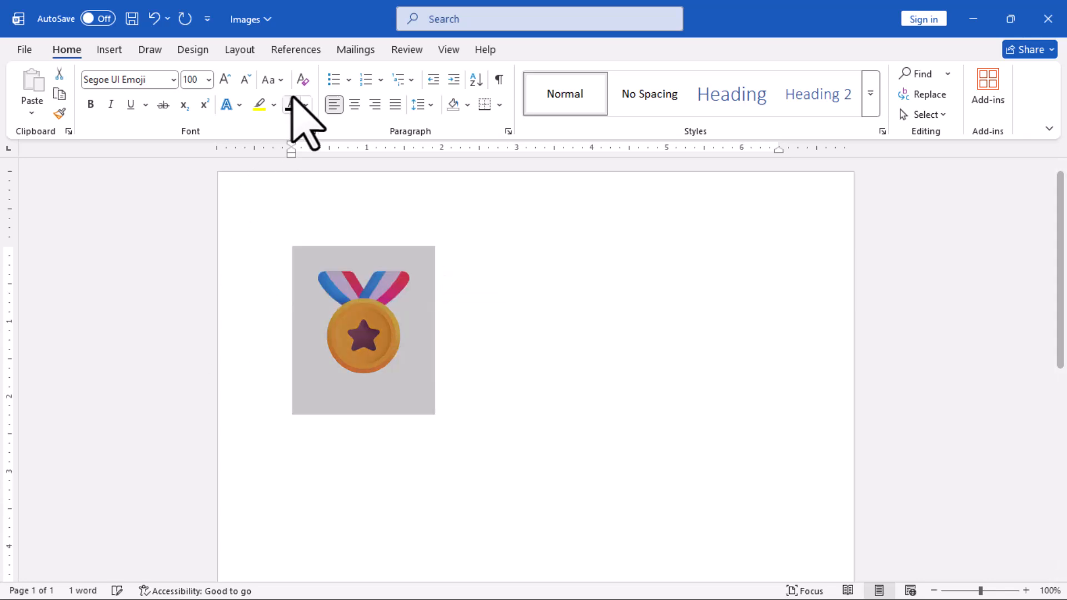
pyautogui.click(290, 104)
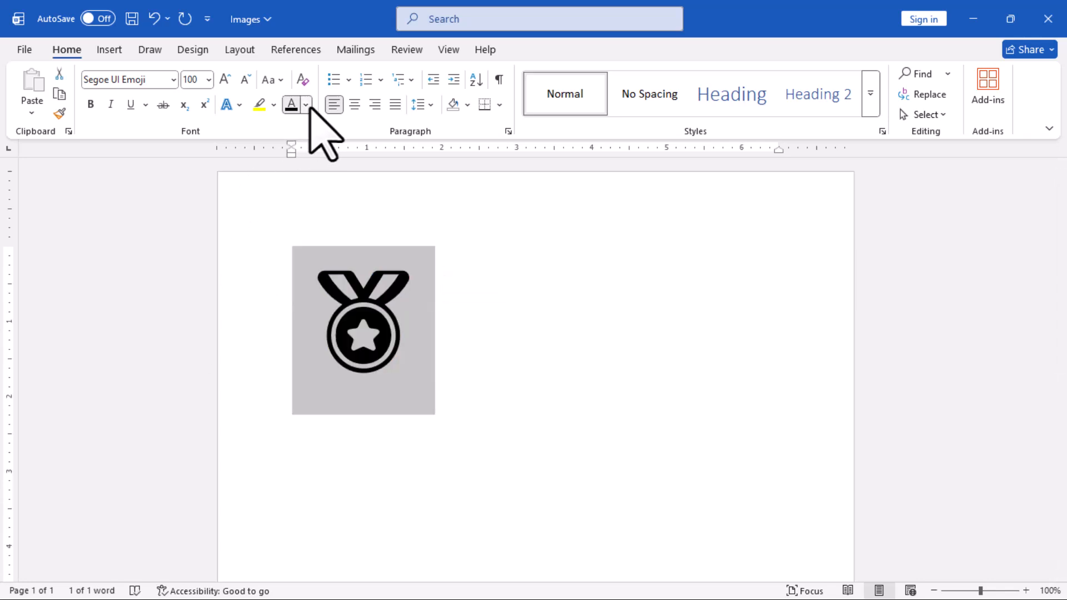
pyautogui.click(306, 105)
pyautogui.press('Escape')
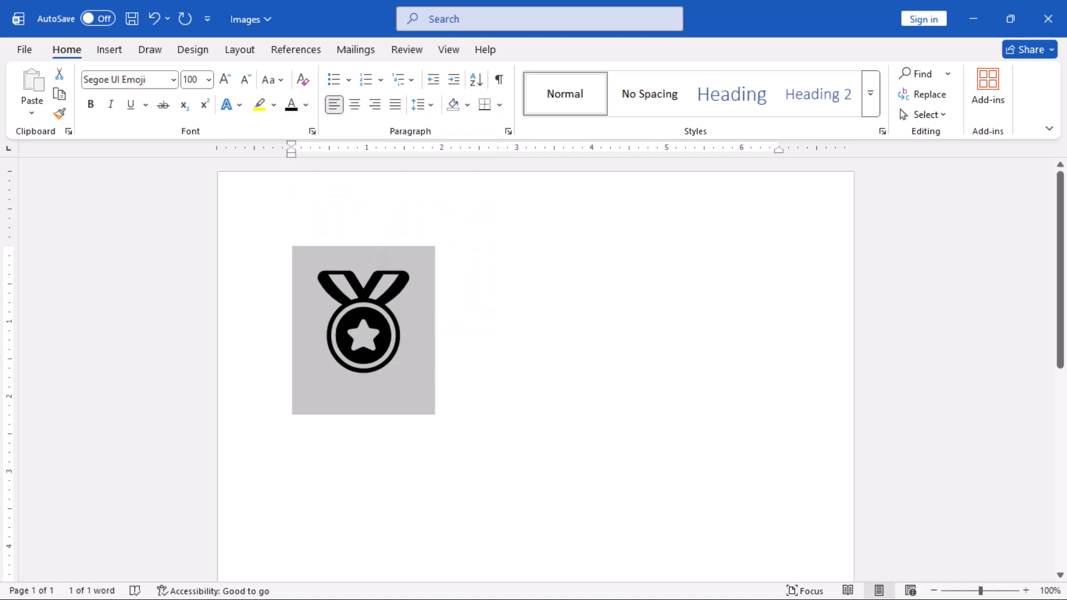
pyautogui.click(442, 359)
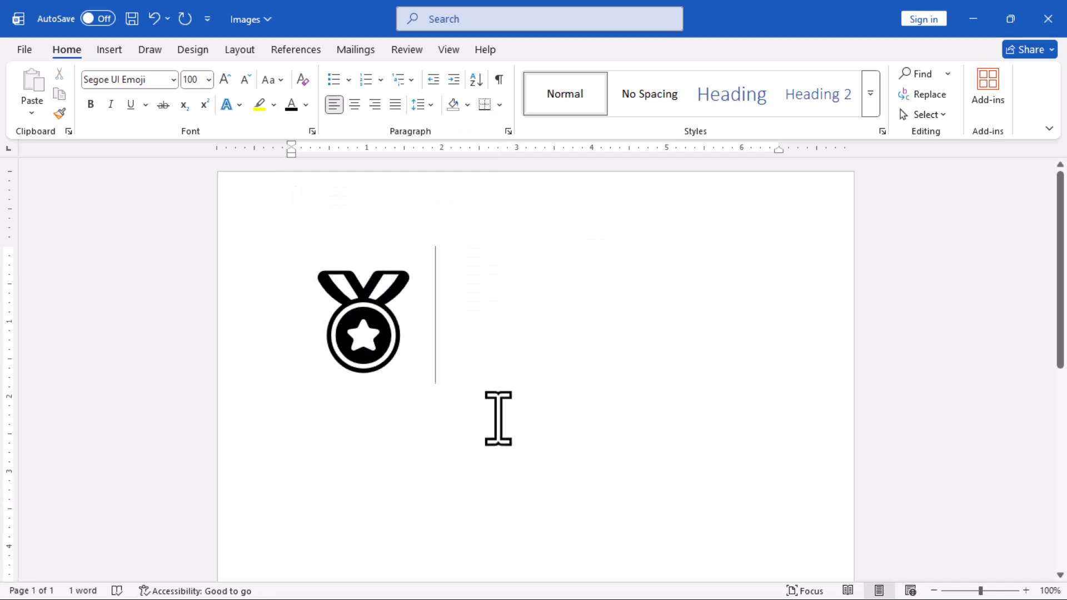
# Insert an ant and a shopping cart after the medal by converting the Unicode codes 1f41c and 1f6d2.
pyautogui.write('1f')
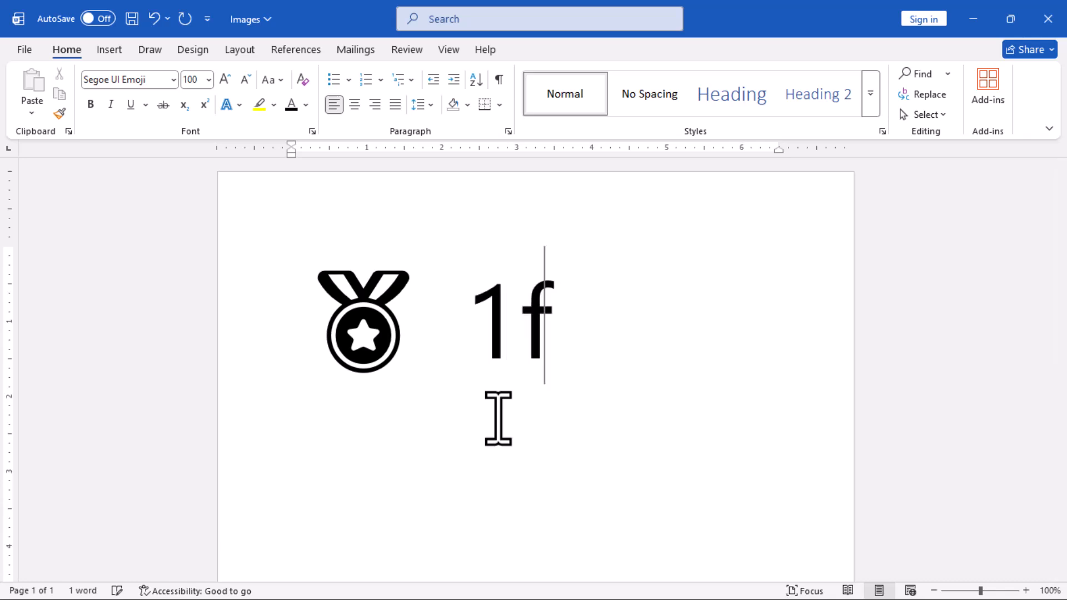
pyautogui.write('41c')
pyautogui.hotkey('alt', 'x')
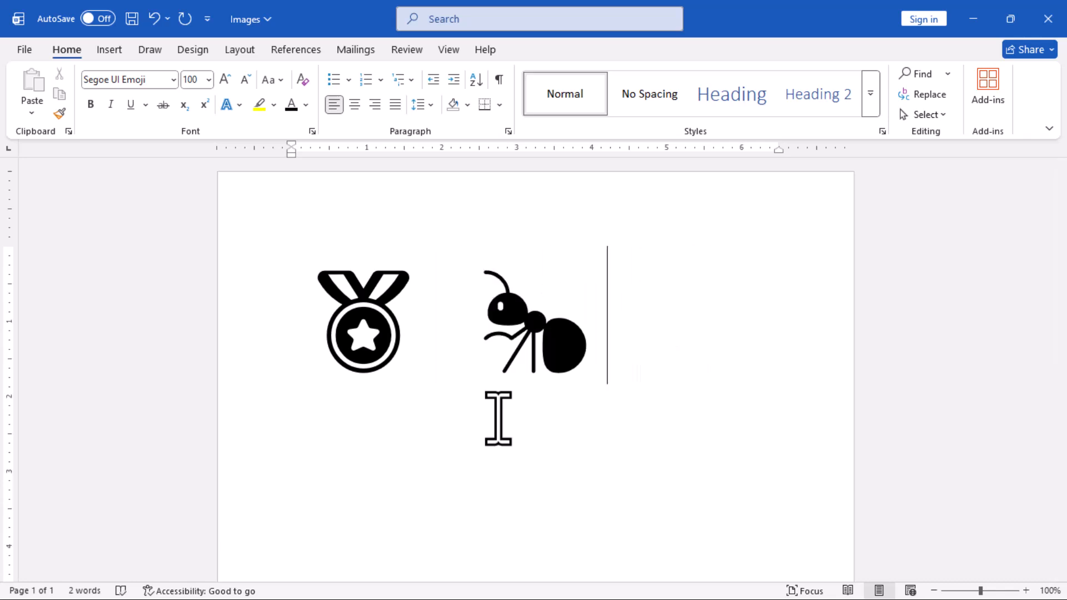
pyautogui.write('1f')
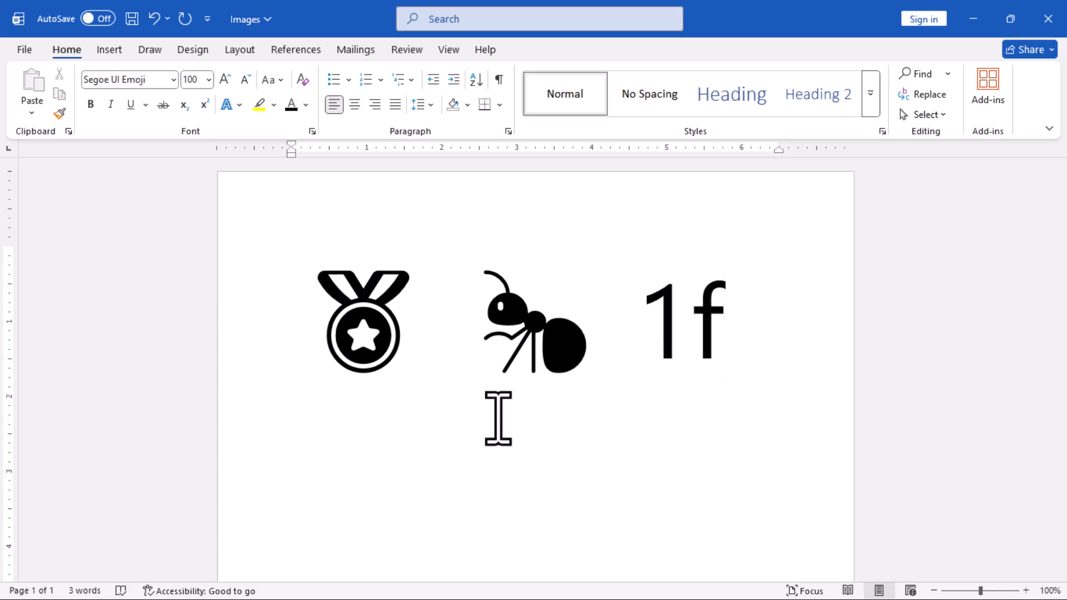
pyautogui.write('6d2')
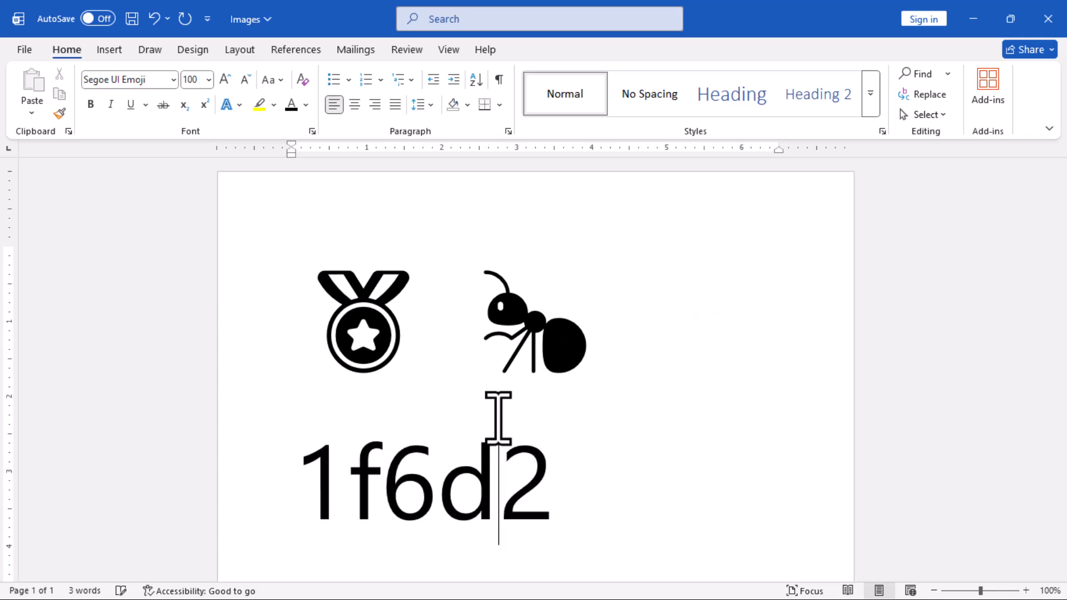
pyautogui.hotkey('alt', 'x')
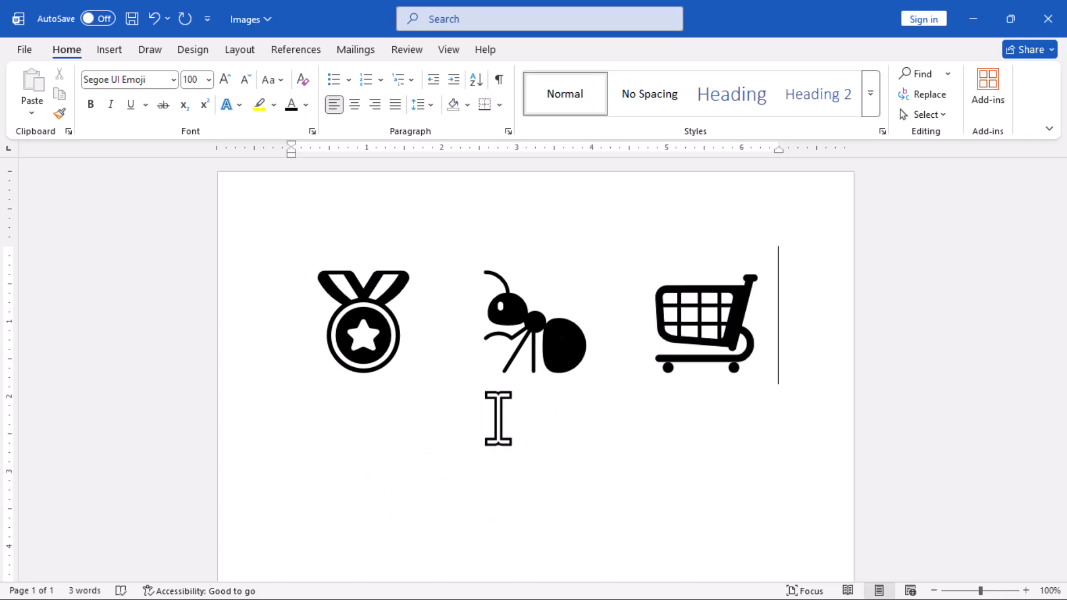
# Convert the Unicode codes e1c4 and 1f571 to symbols after the shopping cart, the second being a skull and crossbones.
pyautogui.write('e1c4')
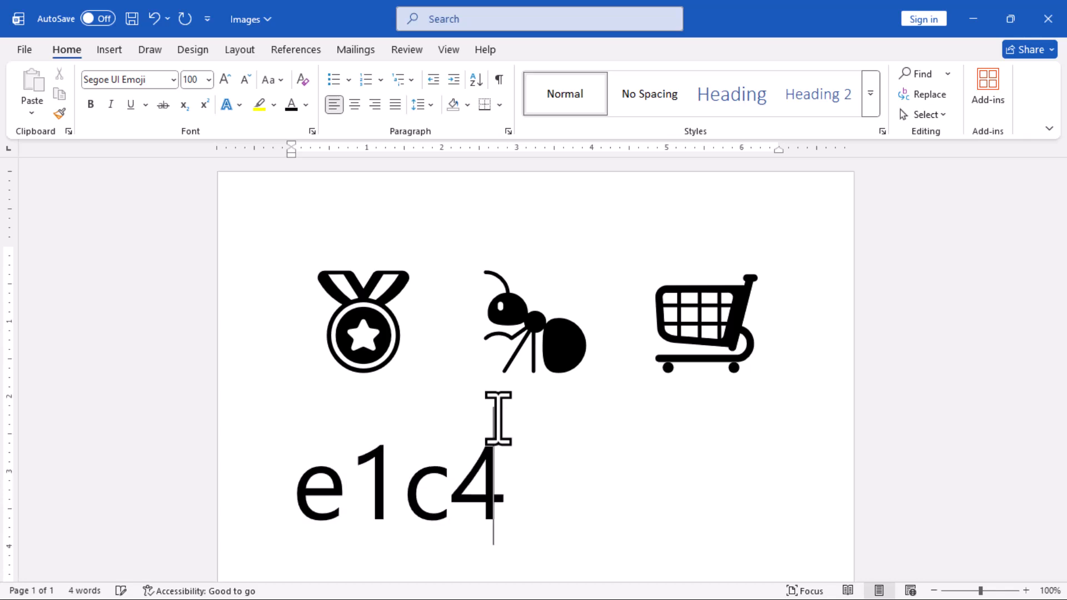
pyautogui.hotkey('alt', 'x')
pyautogui.write('1f')
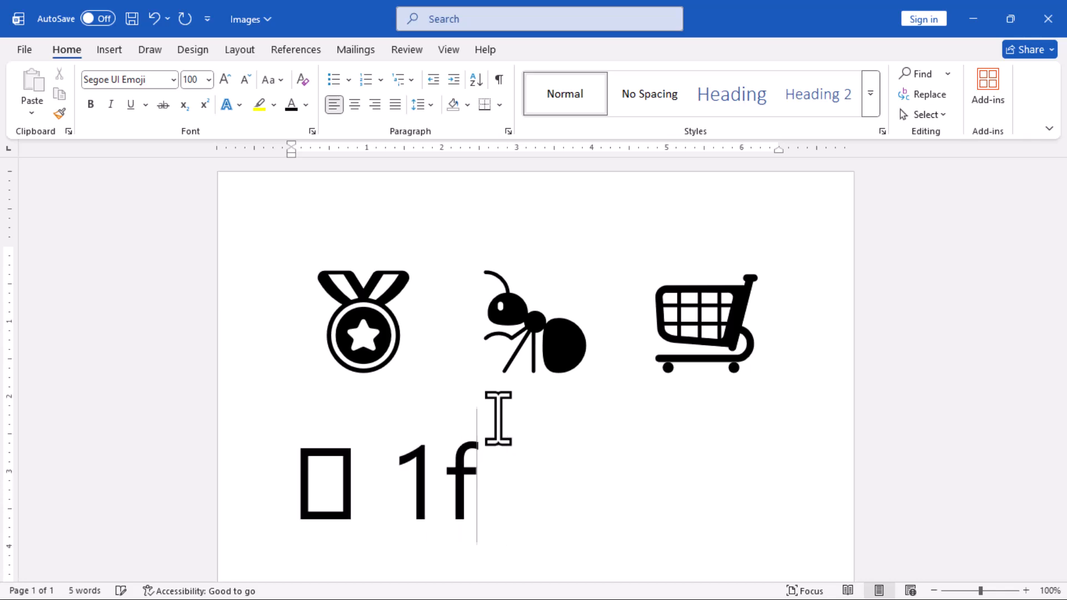
pyautogui.write('5')
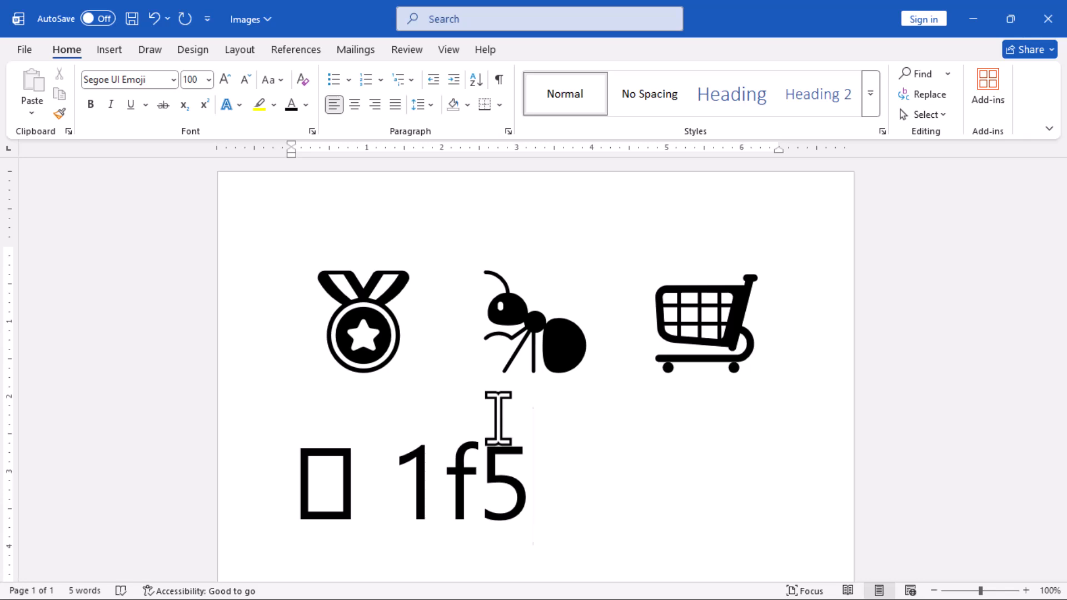
pyautogui.write('71')
pyautogui.hotkey('alt', 'x')
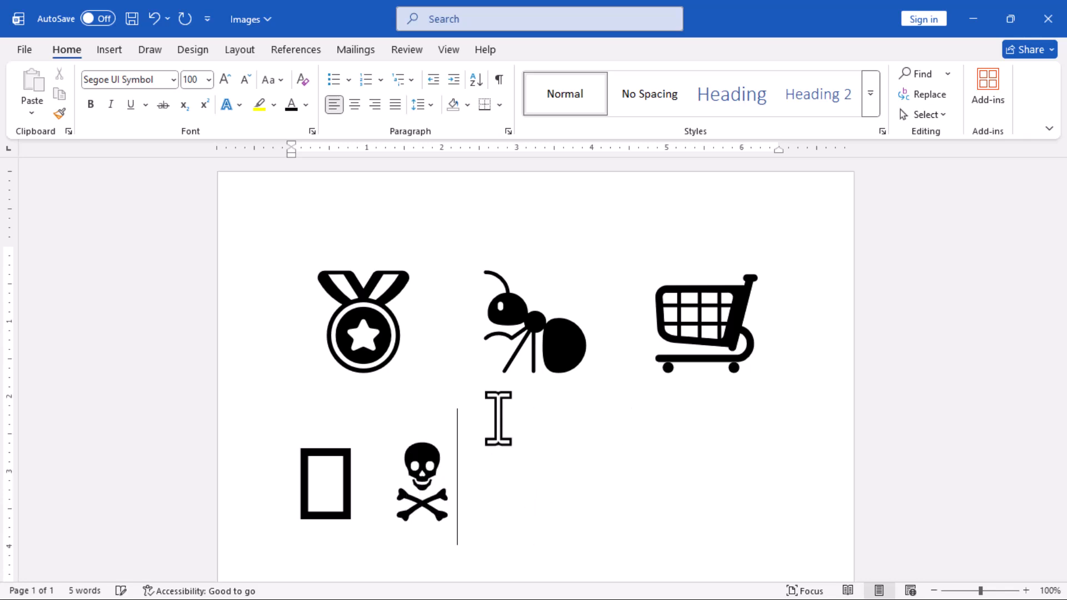
# Insert a construction barrier and a non-potable water sign after the skull by converting the codes 1f6a7 and 1f6b1.
pyautogui.write('1f6a')
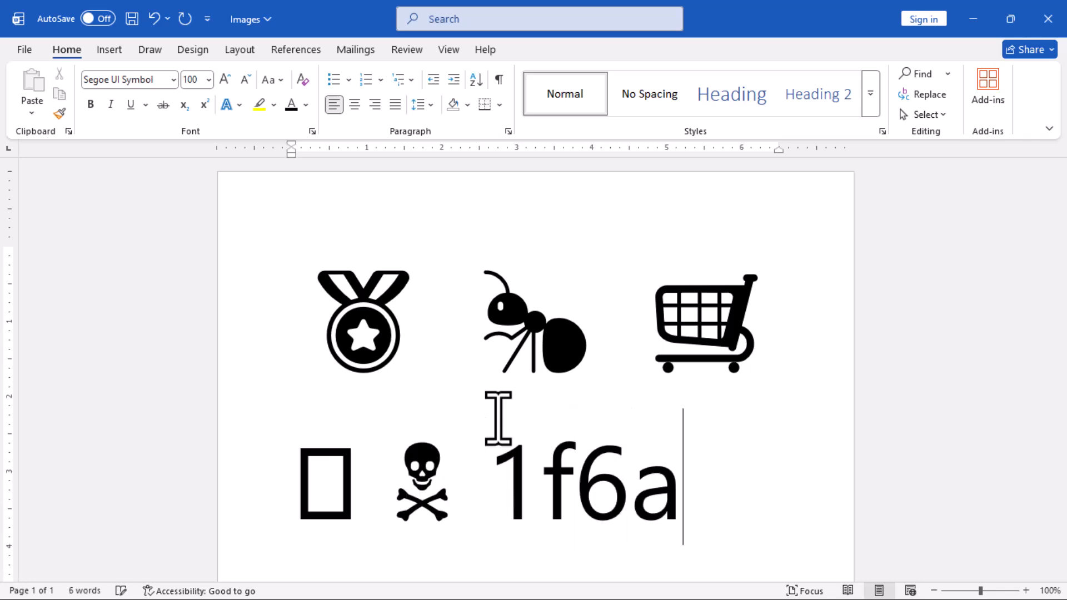
pyautogui.write('7')
pyautogui.hotkey('alt', 'x')
pyautogui.write('1f')
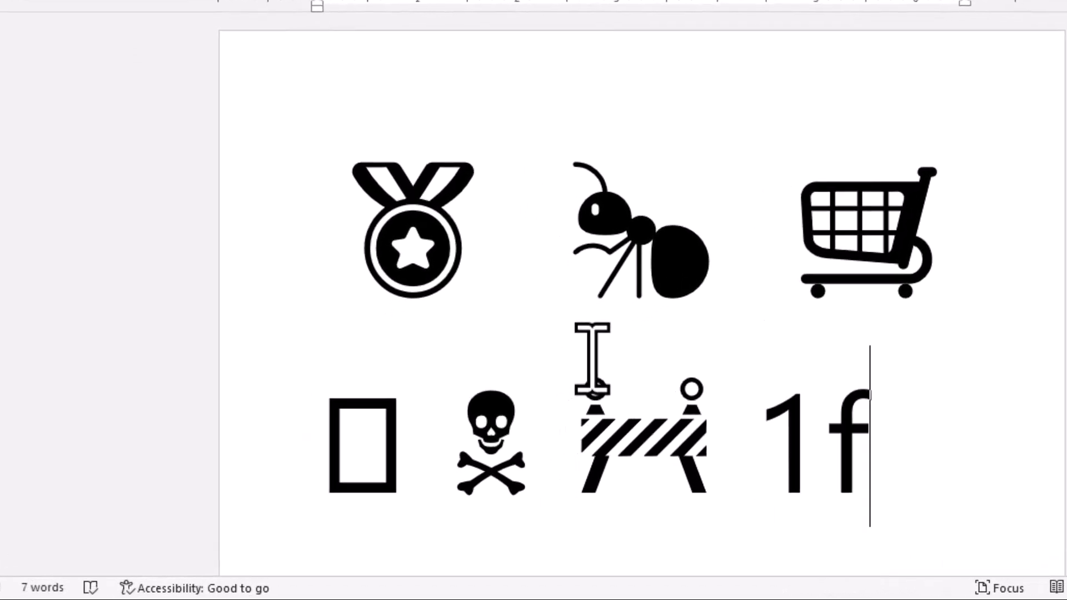
pyautogui.write('6b1')
pyautogui.hotkey('alt', 'x')
# Insert a bookmark symbol and an under-18 prohibition sign by converting the Unicode codes 1f516 and 1f51e.
pyautogui.write('1f516')
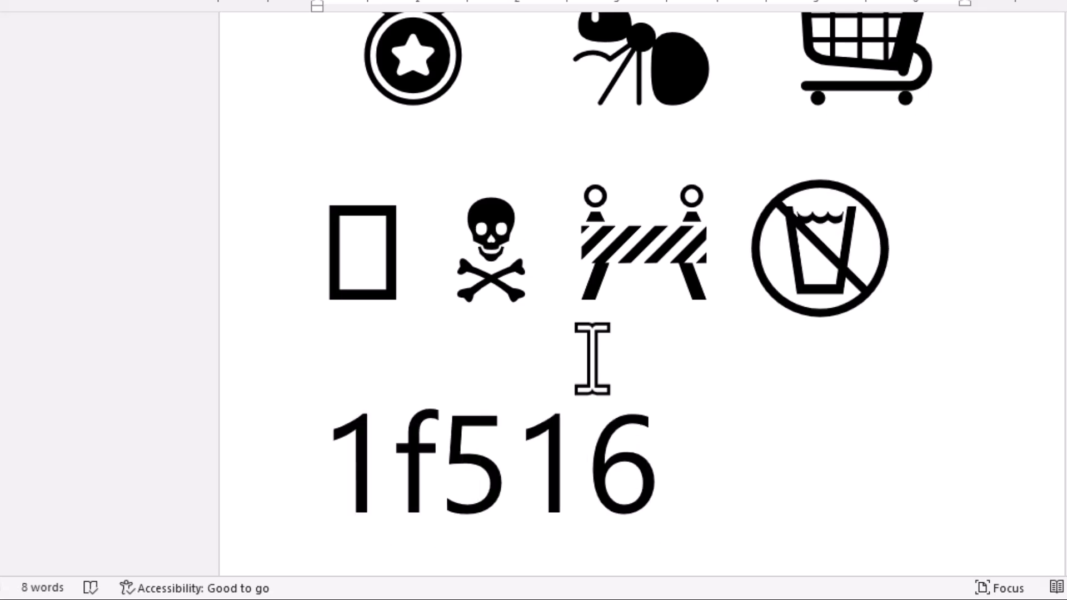
pyautogui.hotkey('alt', 'x')
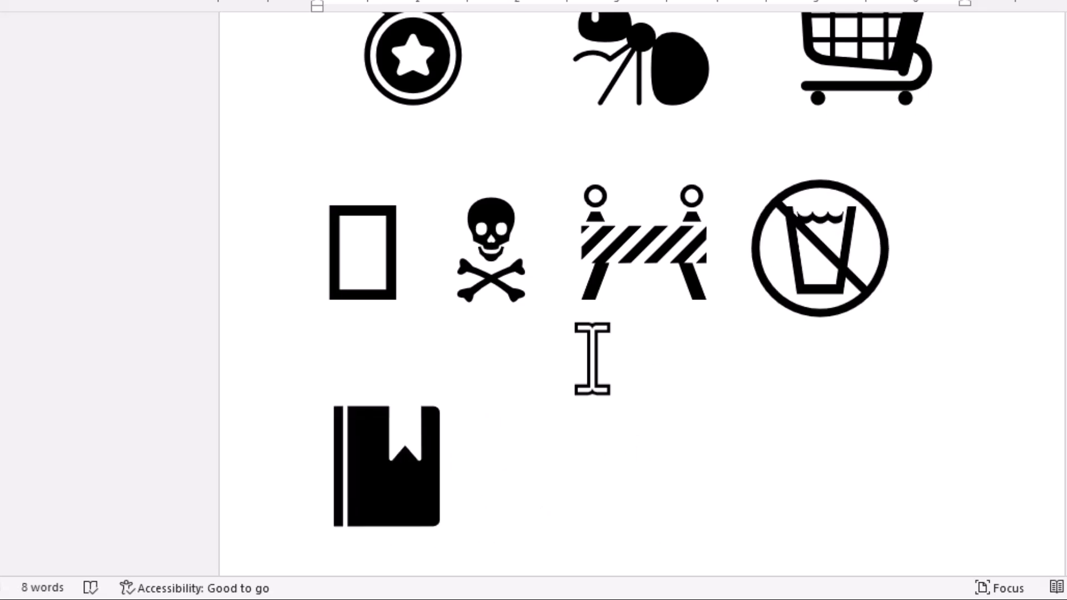
pyautogui.write('1f')
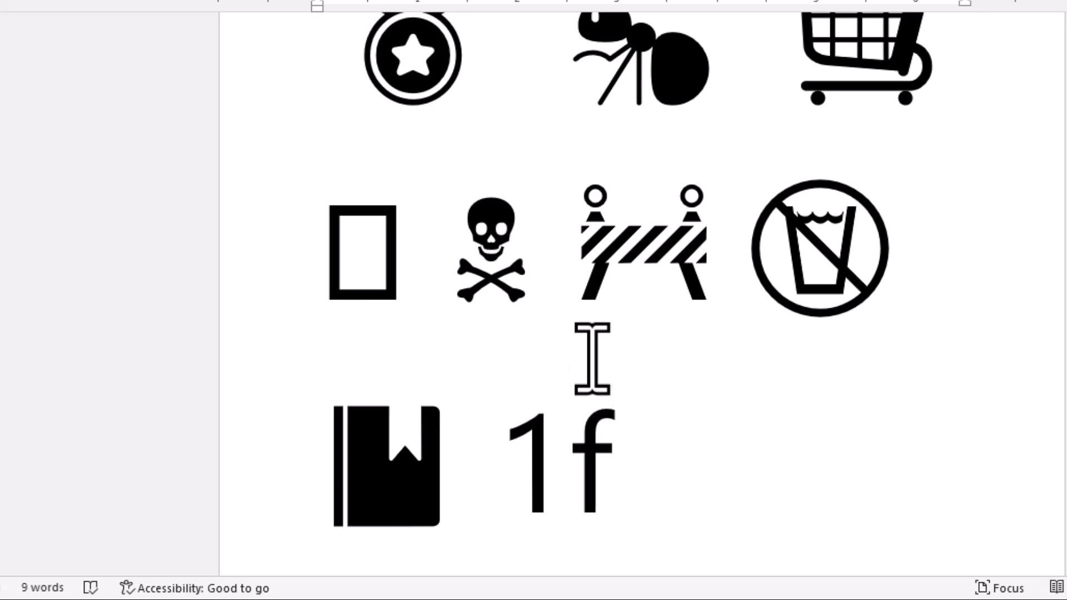
pyautogui.write('51')
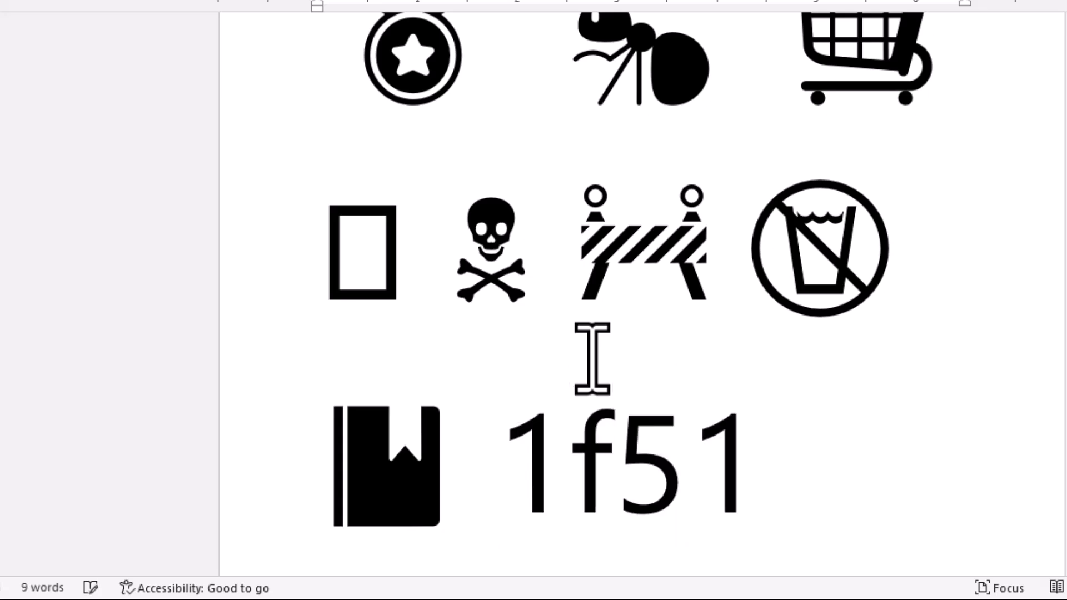
pyautogui.write('e')
pyautogui.hotkey('alt', 'x')
# Insert a no-entry sign and a no-pedestrians sign by converting the Unicode codes 26d4 and 1f6b7.
pyautogui.write('26')
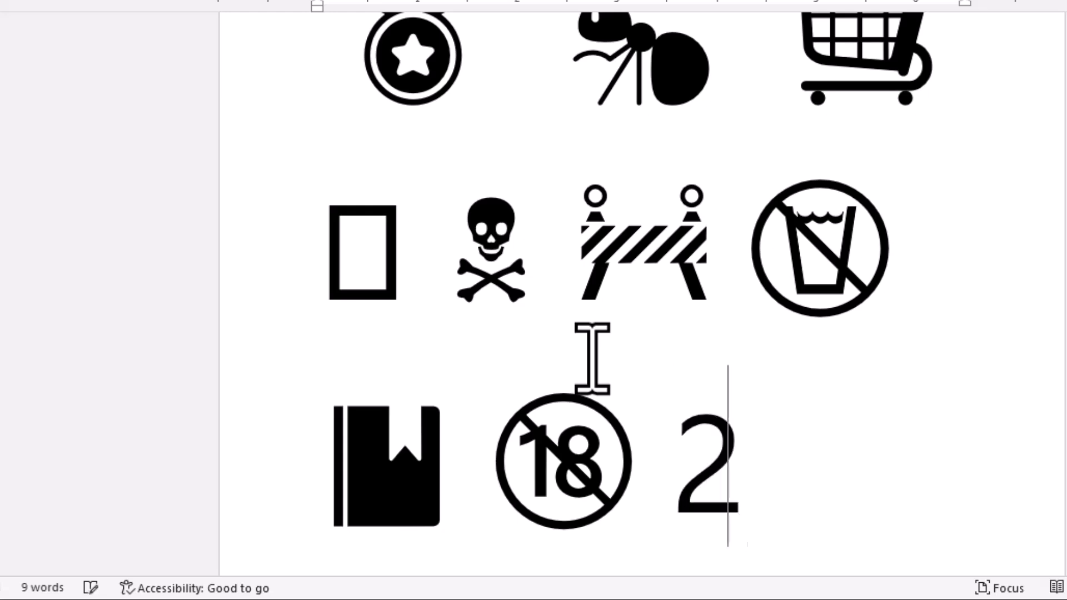
pyautogui.write('d4')
pyautogui.hotkey('alt', 'x')
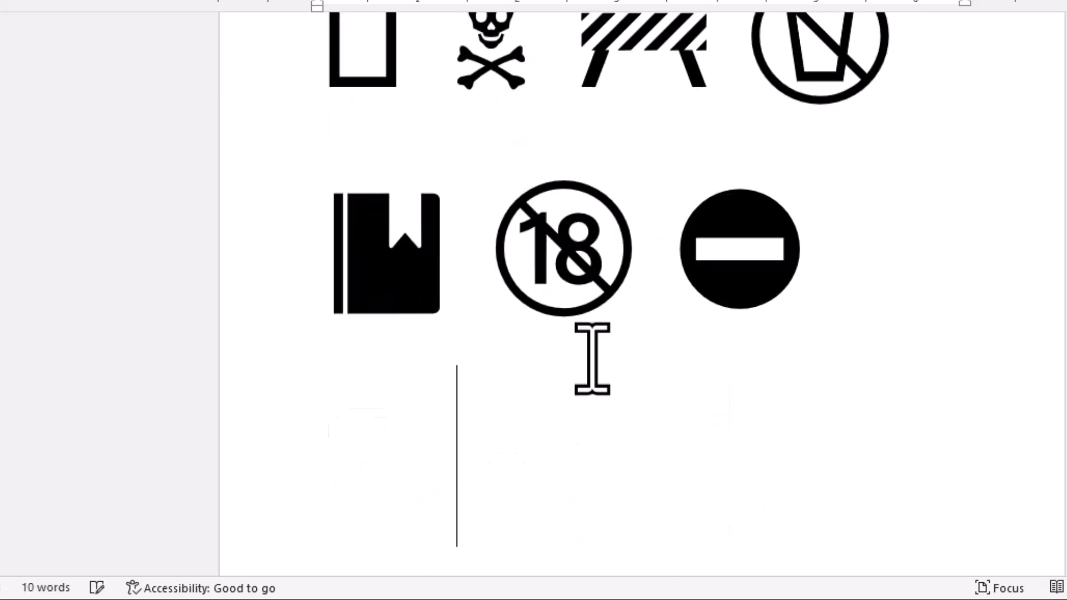
pyautogui.write('1f')
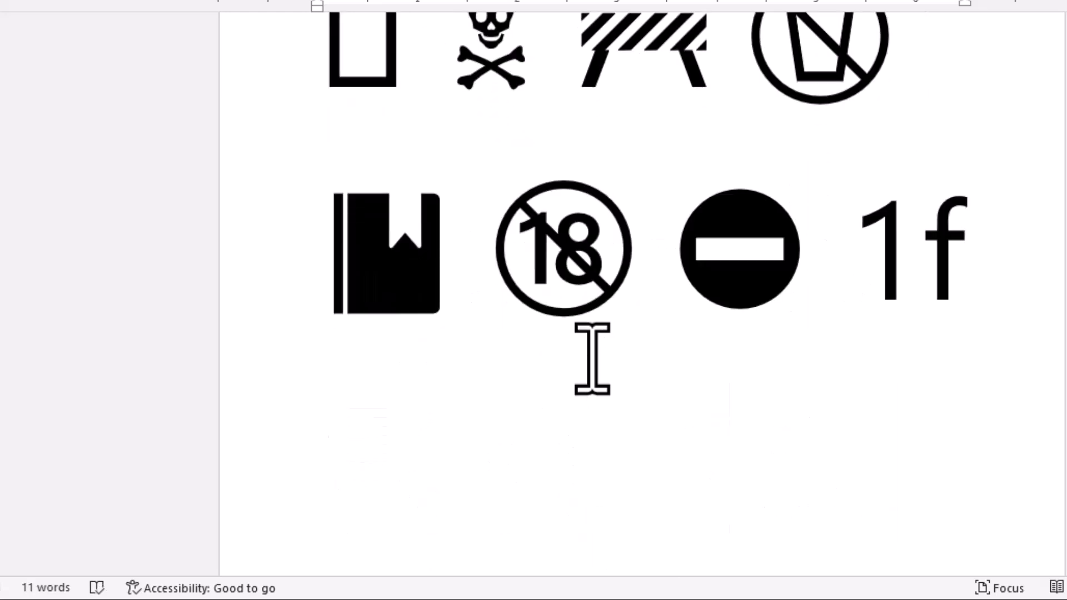
pyautogui.write('6b7')
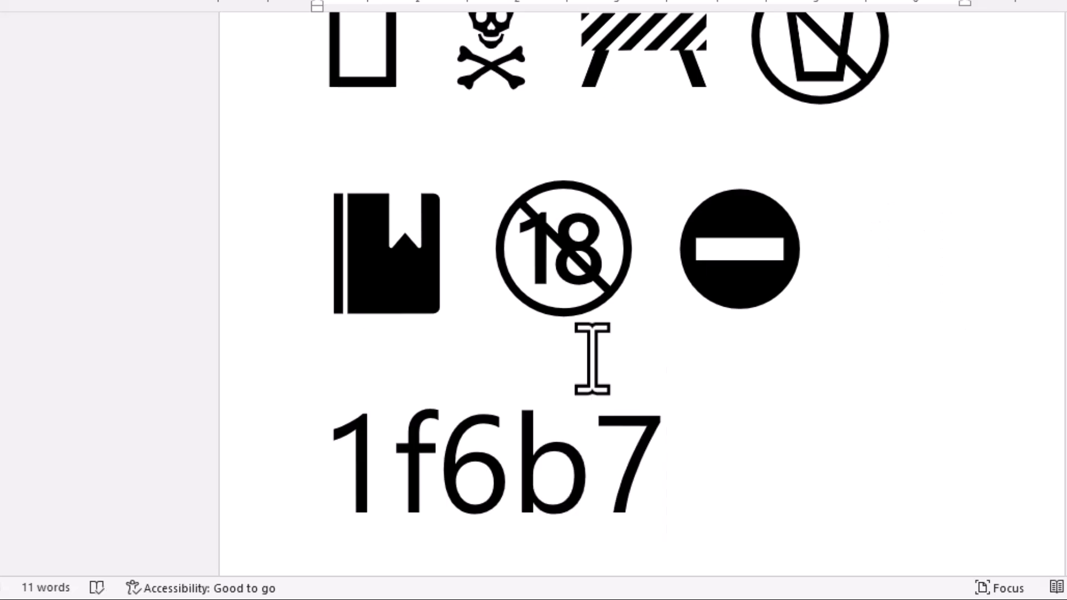
pyautogui.hotkey('alt', 'x')
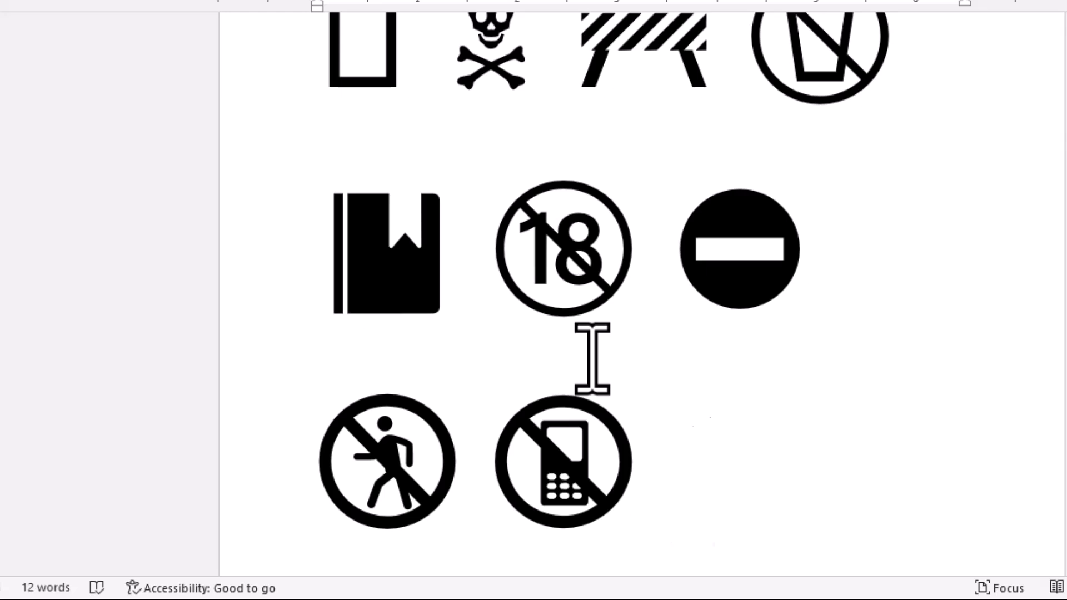
# Insert the underlined 100 symbol and the SOS box by converting the Unicode codes 1f4af and 1f198.
pyautogui.write('1f')
pyautogui.write('4af')
pyautogui.hotkey('alt', 'x')
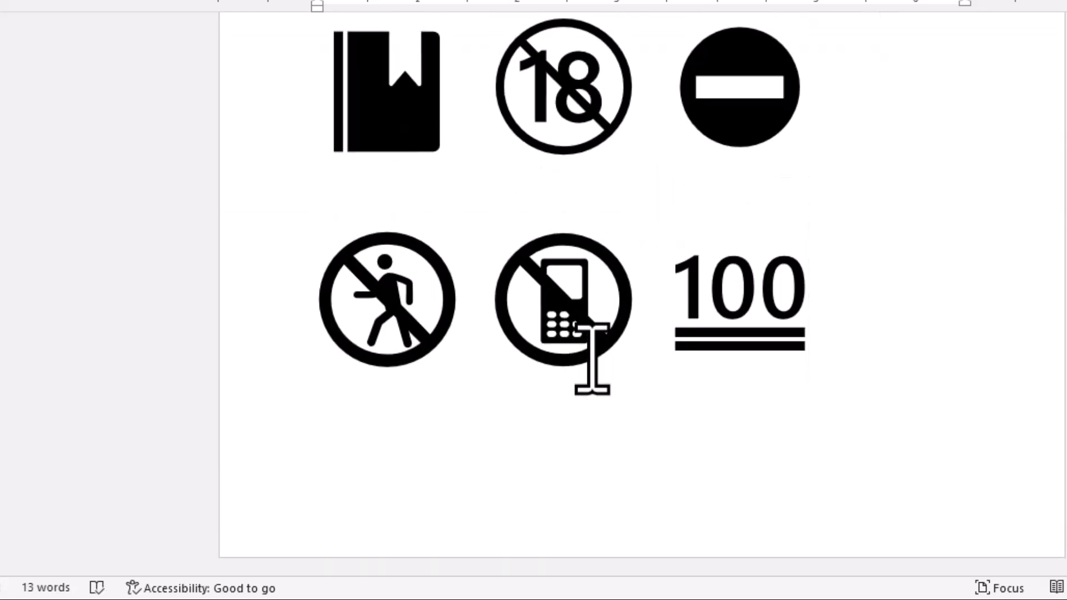
pyautogui.write('1f')
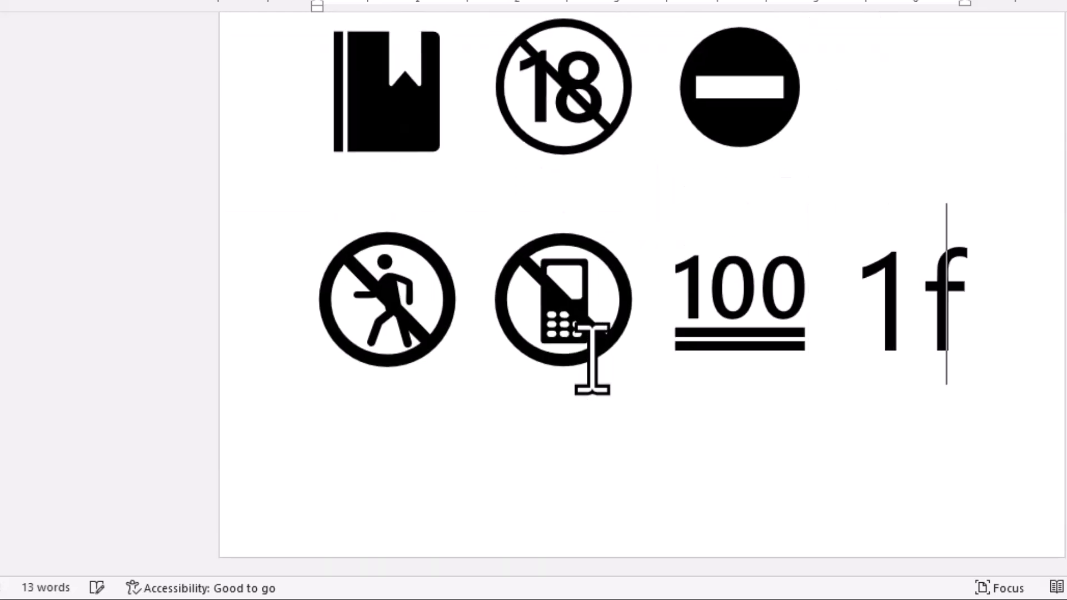
pyautogui.write('19')
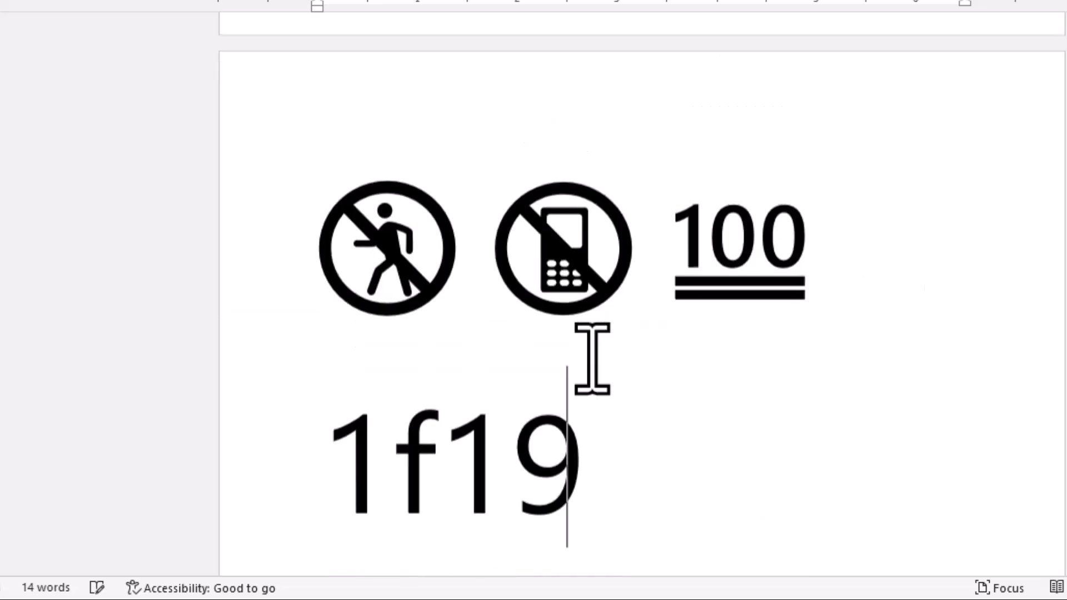
pyautogui.write('8')
pyautogui.hotkey('alt', 'x')
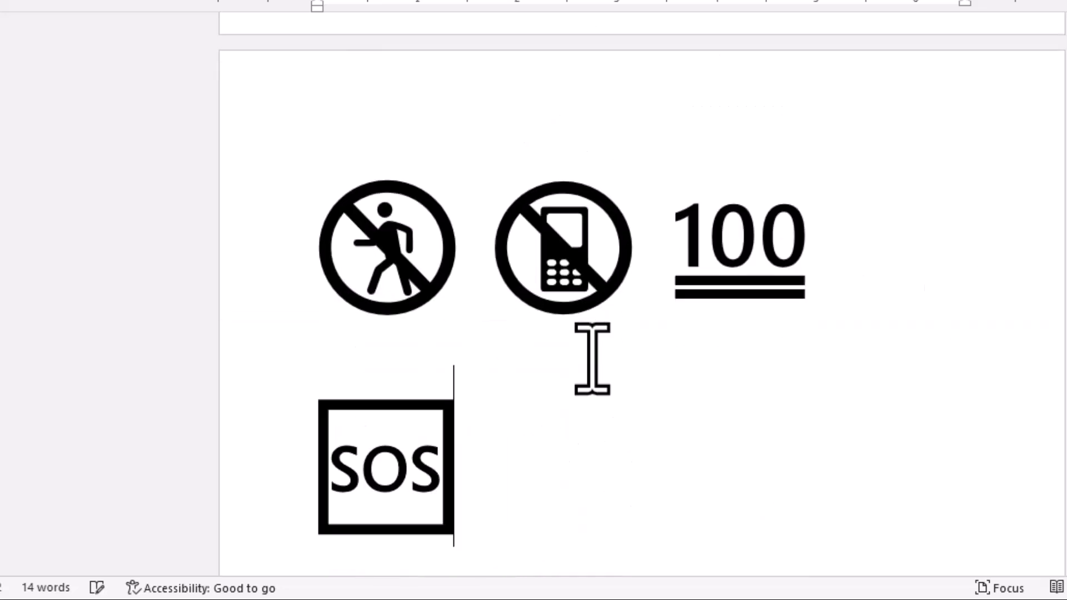
# Insert bubbles and a signal-strength bars symbol after the SOS box by converting the codes 1fae7 and 1f4f6.
pyautogui.write('1fae7')
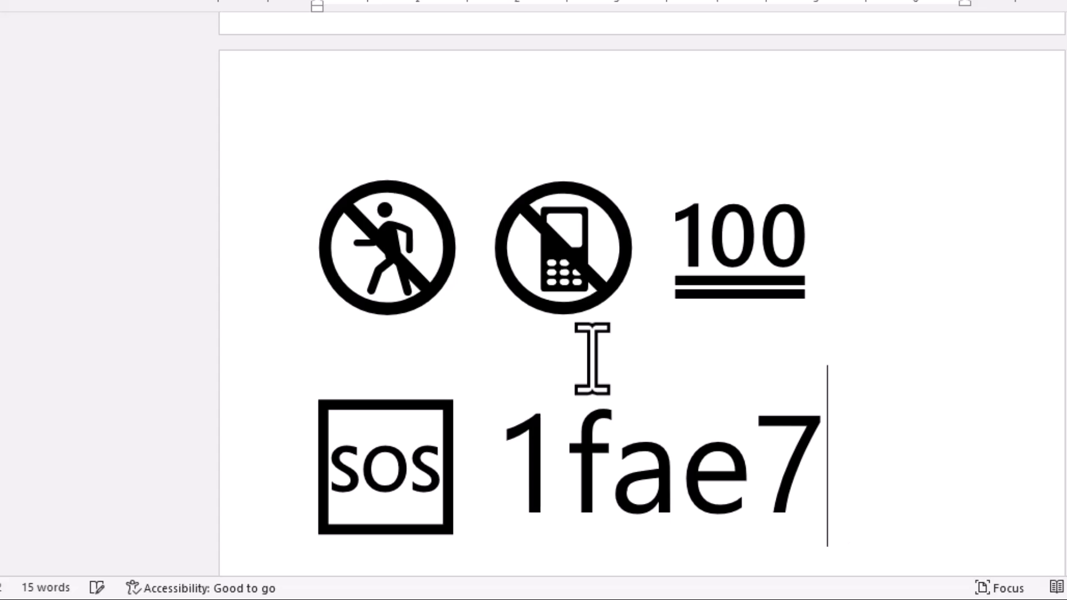
pyautogui.hotkey('alt', 'x')
pyautogui.write('1f4f')
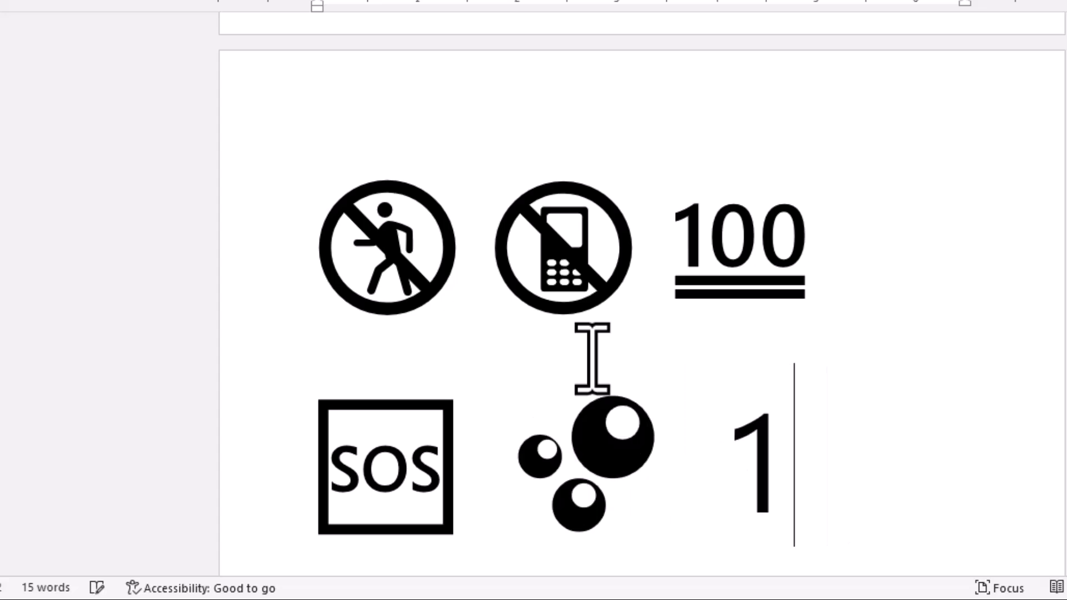
pyautogui.write('6')
pyautogui.hotkey('alt', 'x')
# Insert a single full-width horizontal line below the signal-strength symbol by converting three hyphens.
pyautogui.press('Return')
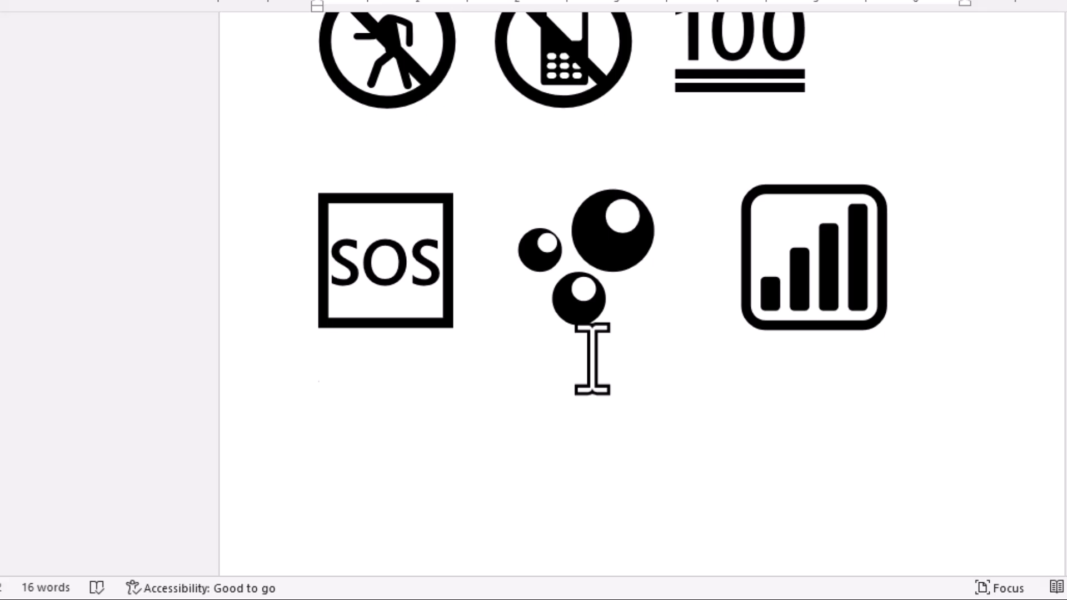
pyautogui.write('---')
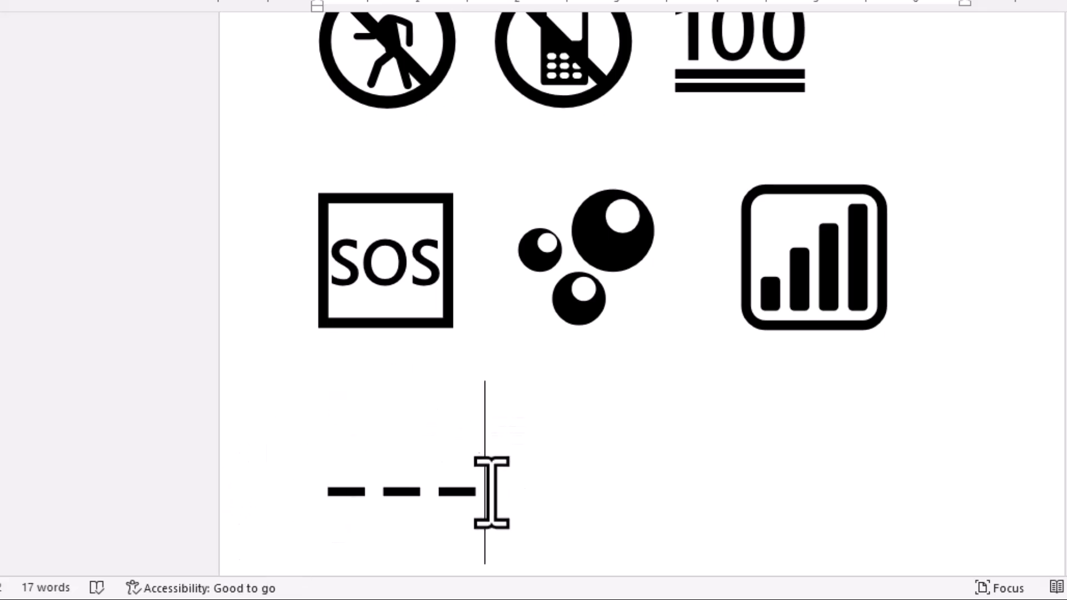
pyautogui.press('Return')
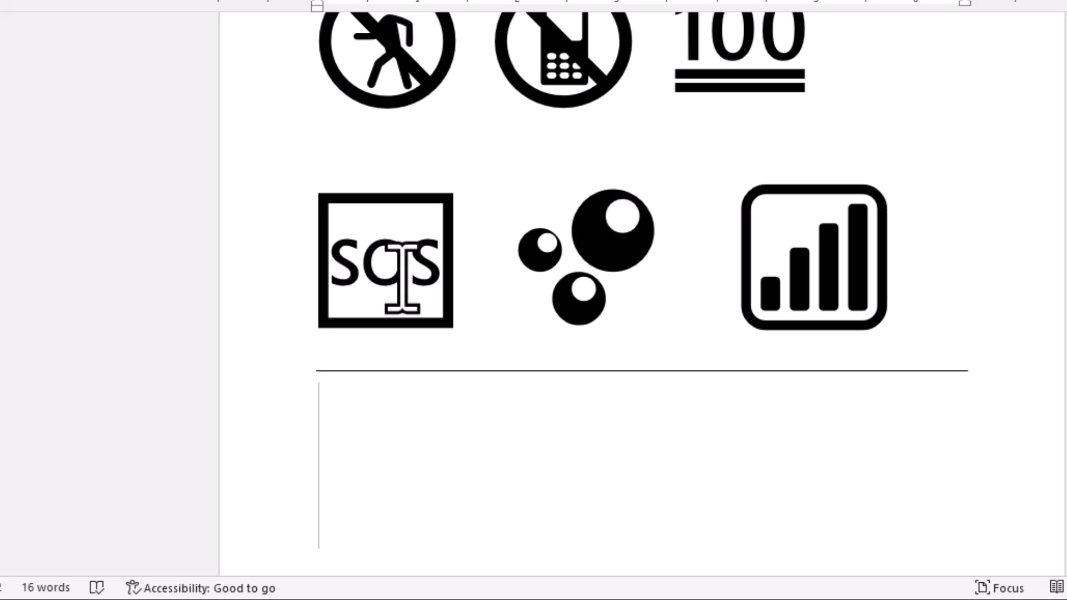
# Insert a double horizontal line by converting three equals signs and a dotted line by converting three asterisks.
pyautogui.write('===')
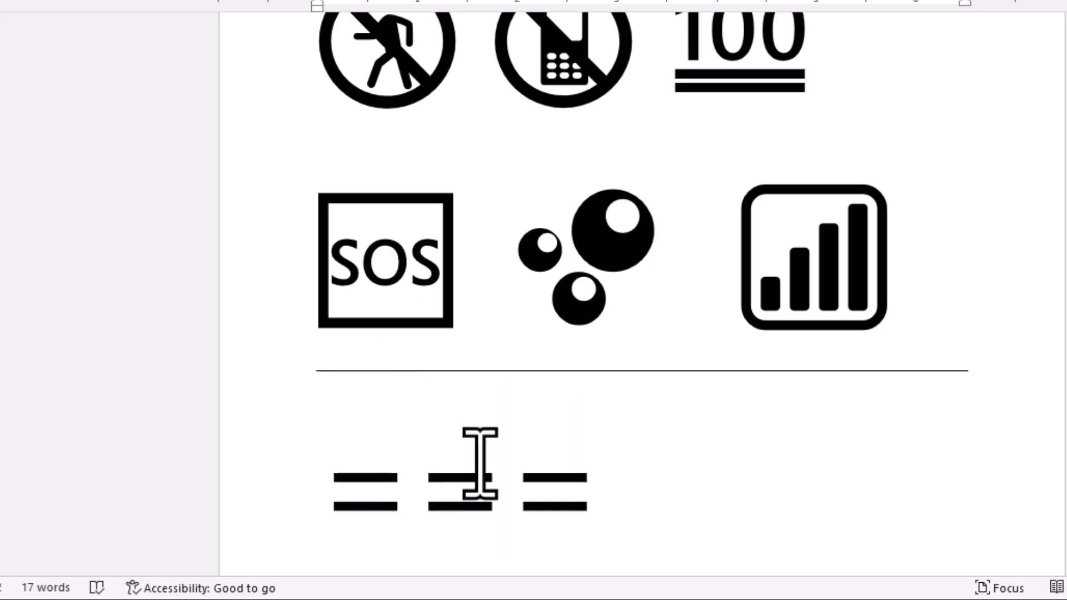
pyautogui.press('Return')
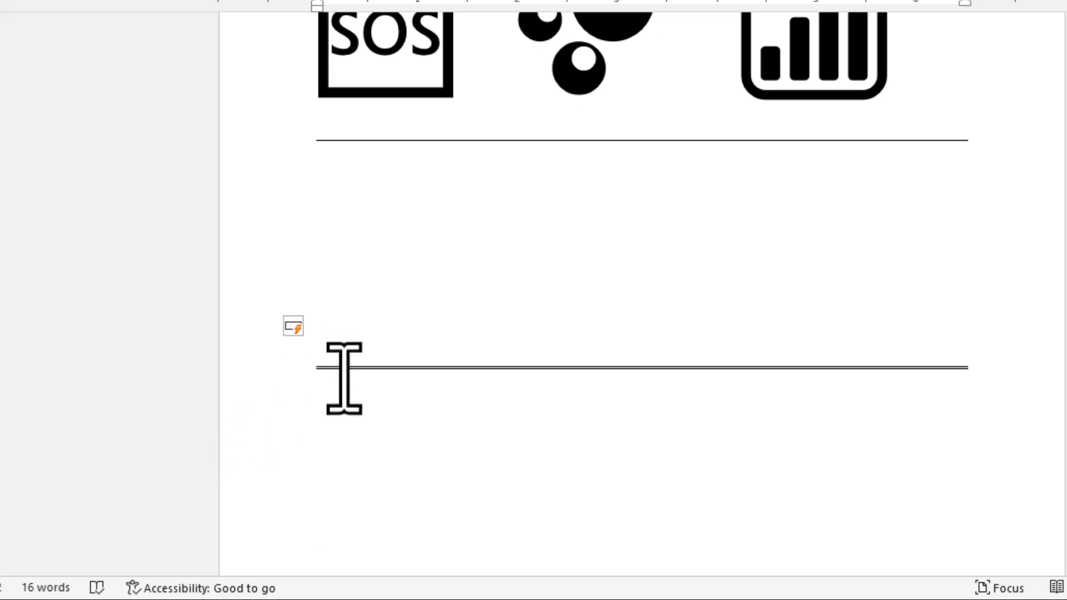
pyautogui.write('***')
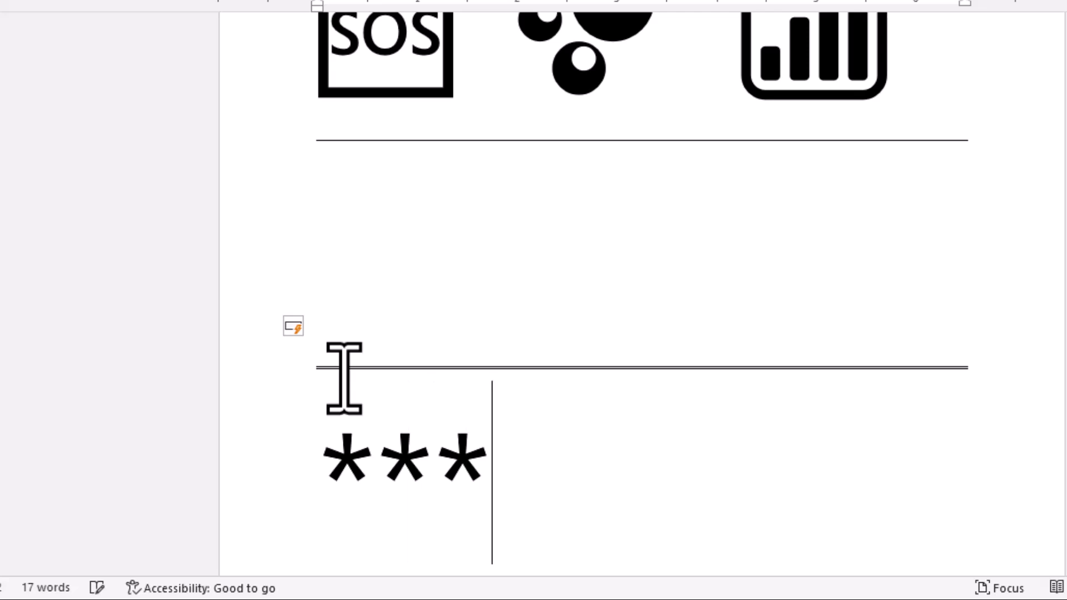
pyautogui.press('Return')
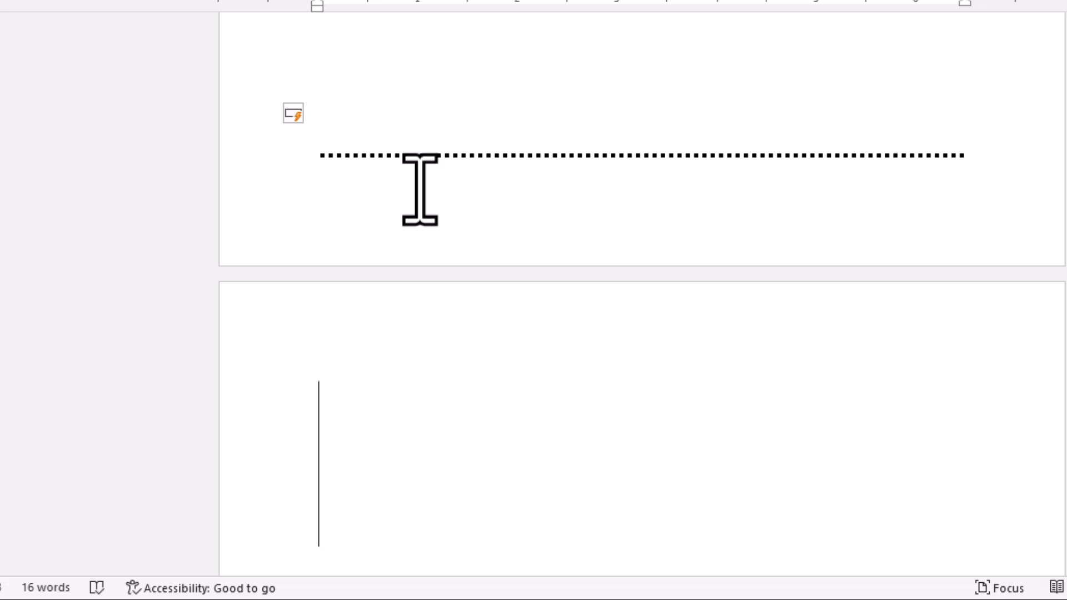
# Review the inserted symbols and horizontal lines across the document's pages.
pyautogui.scroll(3, 439, 398)
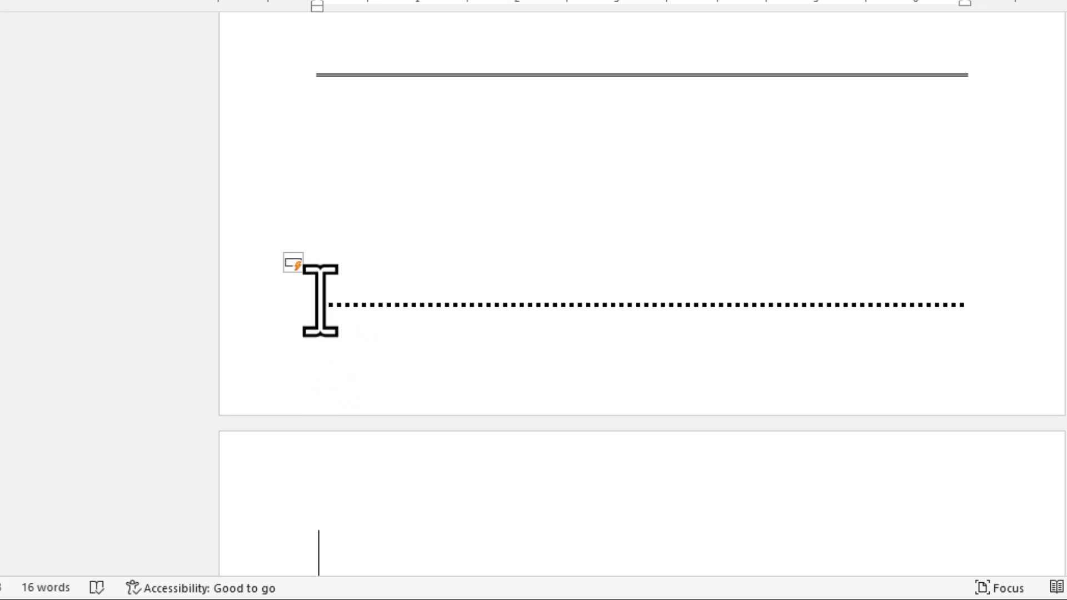
pyautogui.scroll(1, 318, 303)
pyautogui.scroll(5, 320, 289)
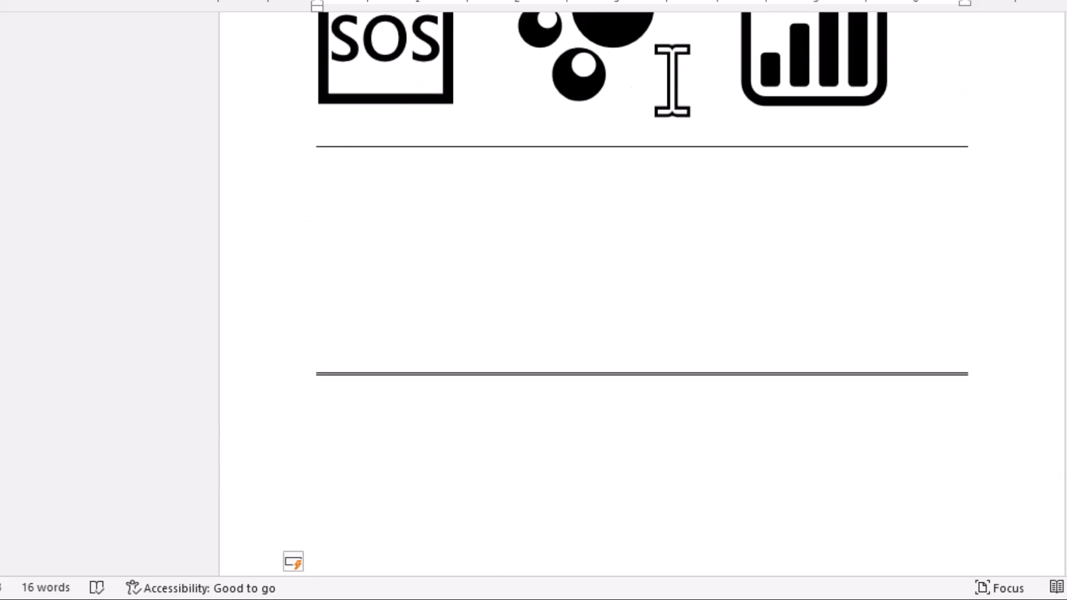
pyautogui.scroll(1, 803, 192)
pyautogui.scroll(5, 803, 192)
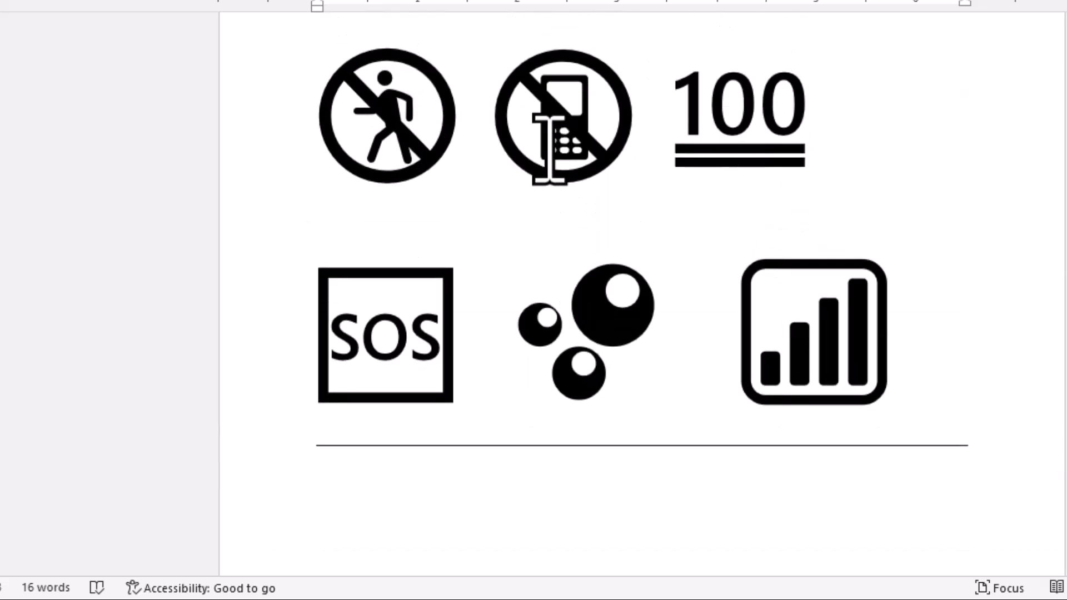
pyautogui.scroll(15, 387, 286)
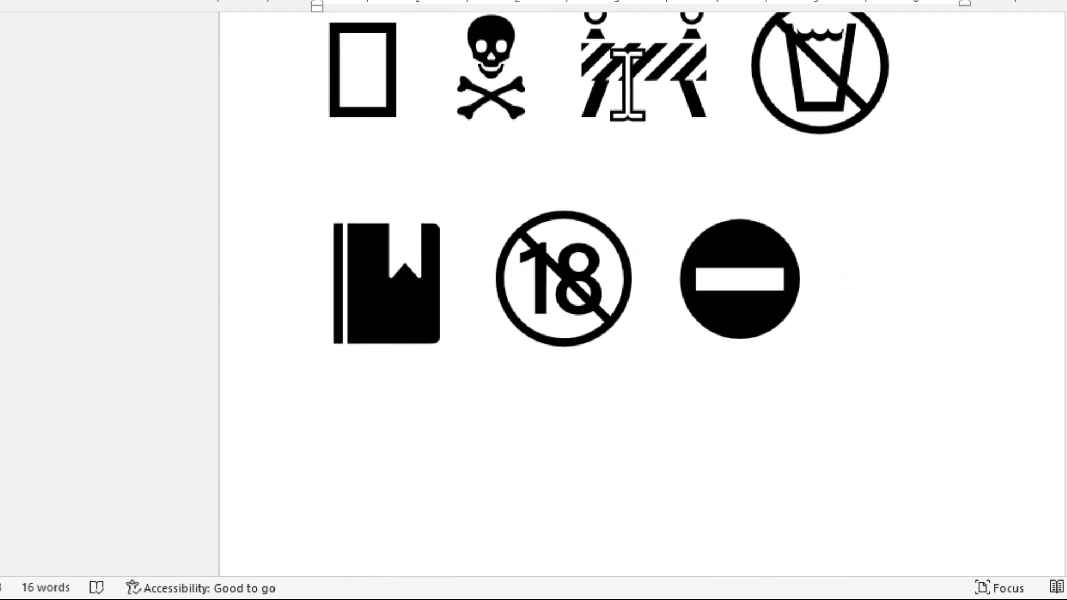
pyautogui.scroll(7, 338, 393)
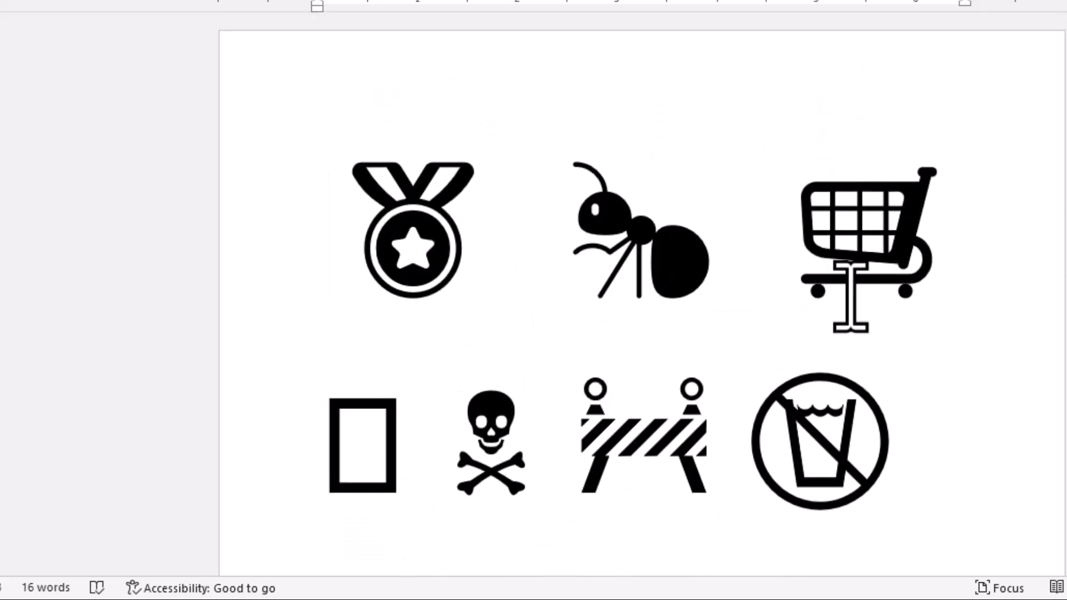
pyautogui.scroll(-1, 850, 297)
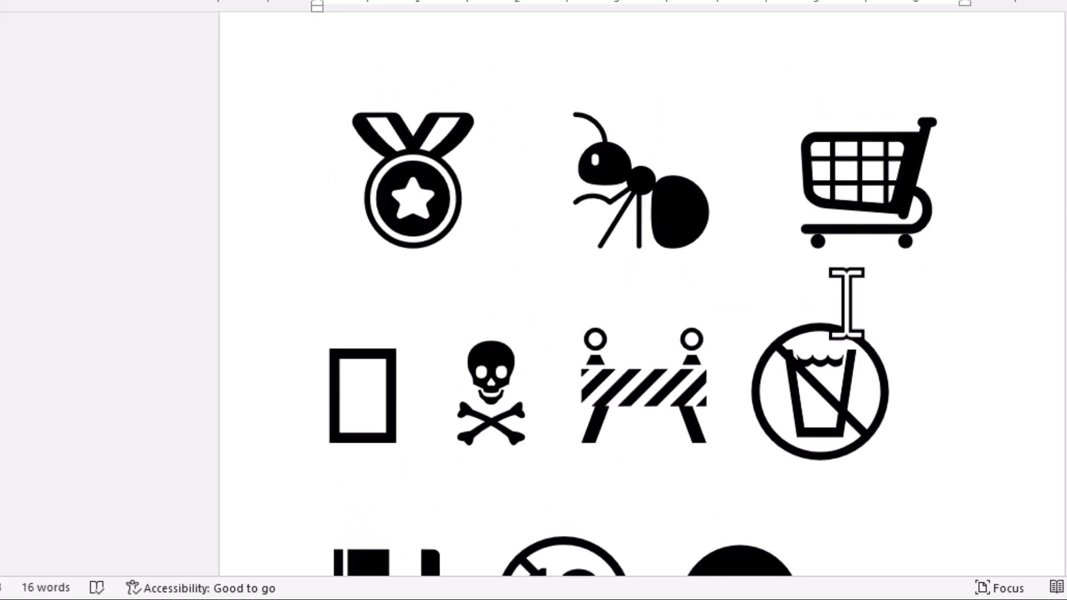
pyautogui.scroll(1, 846, 303)
pyautogui.scroll(-9, 846, 303)
pyautogui.scroll(-18, 839, 305)
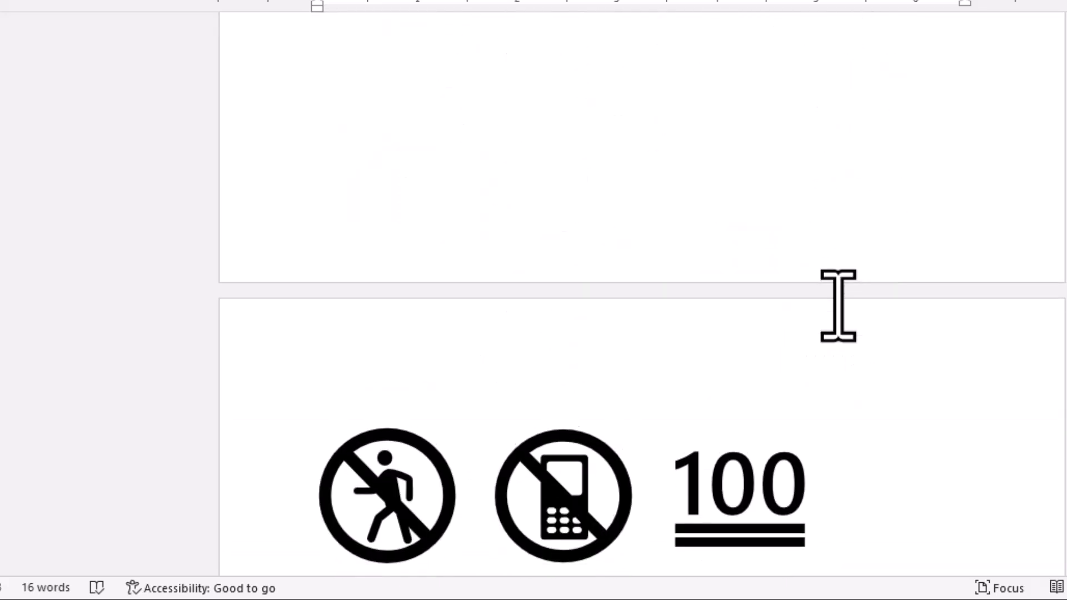
pyautogui.scroll(-4, 831, 315)
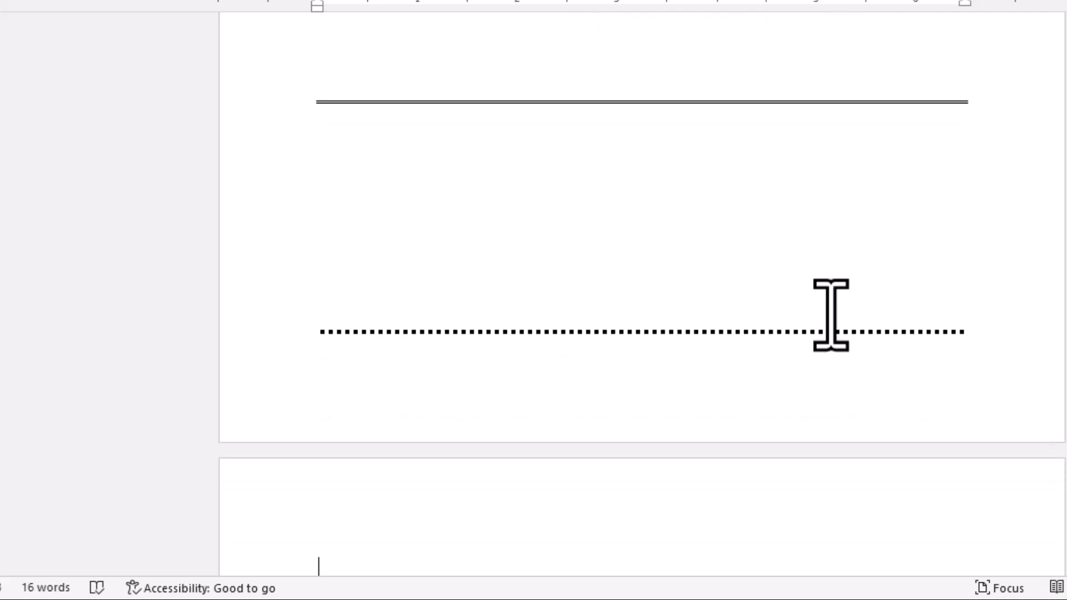
pyautogui.scroll(-3, 757, 405)
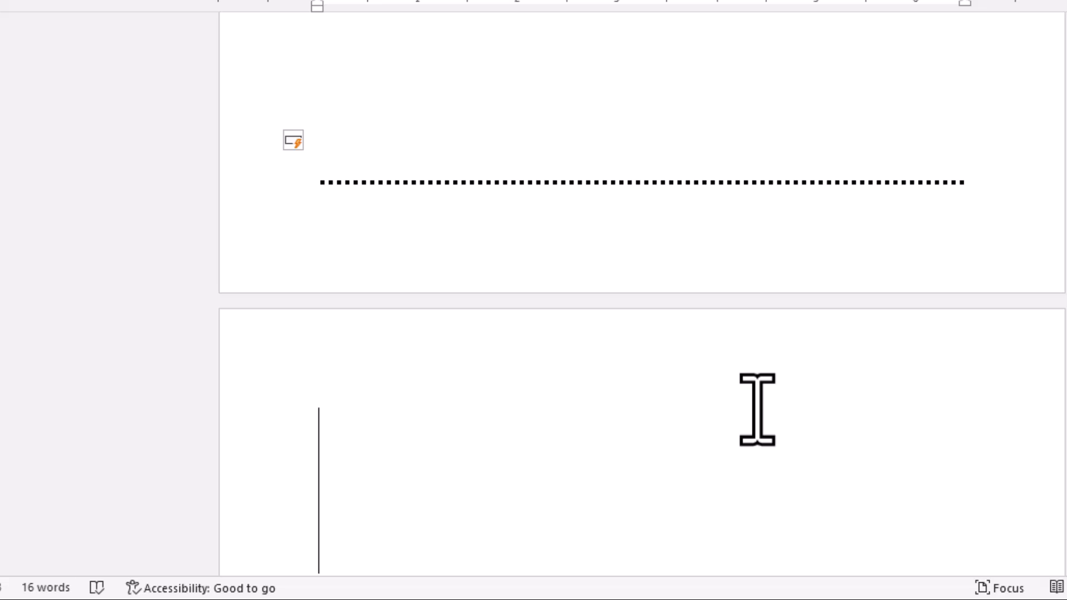
# Insert a monkey symbol on the page after the dotted line by converting the code 1f412, and start a new line below it.
pyautogui.write('1')
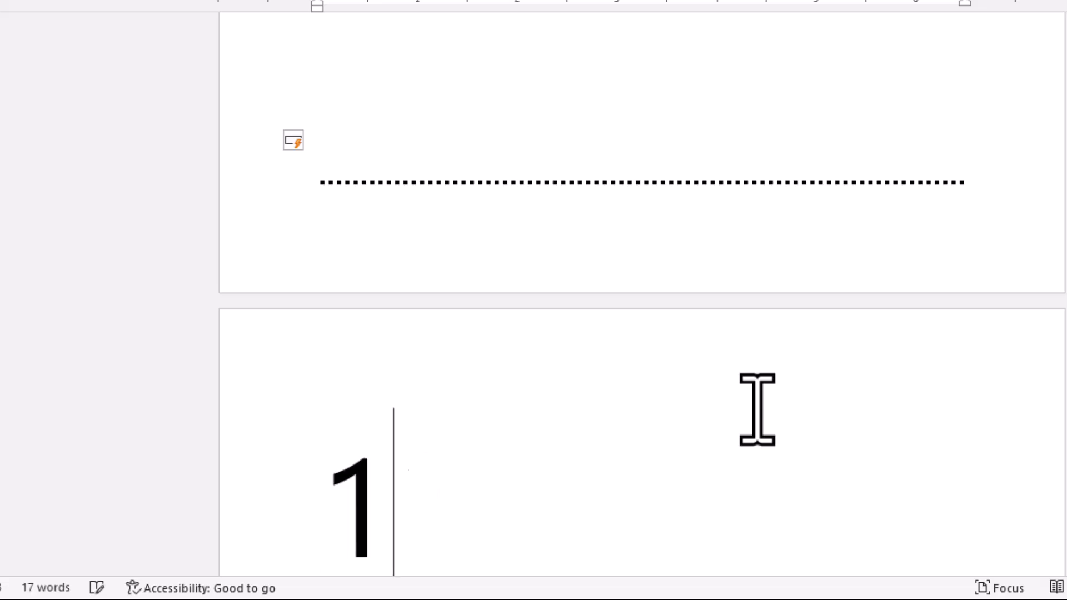
pyautogui.write('f412')
pyautogui.hotkey('alt', 'x')
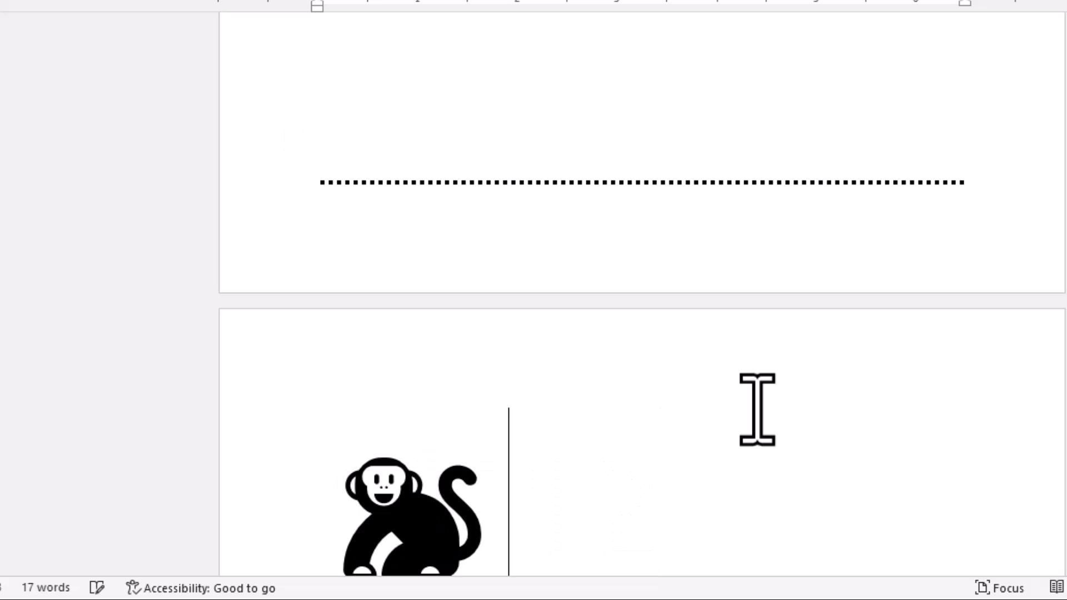
pyautogui.press('Return')
pyautogui.scroll(-1, 642, 300)
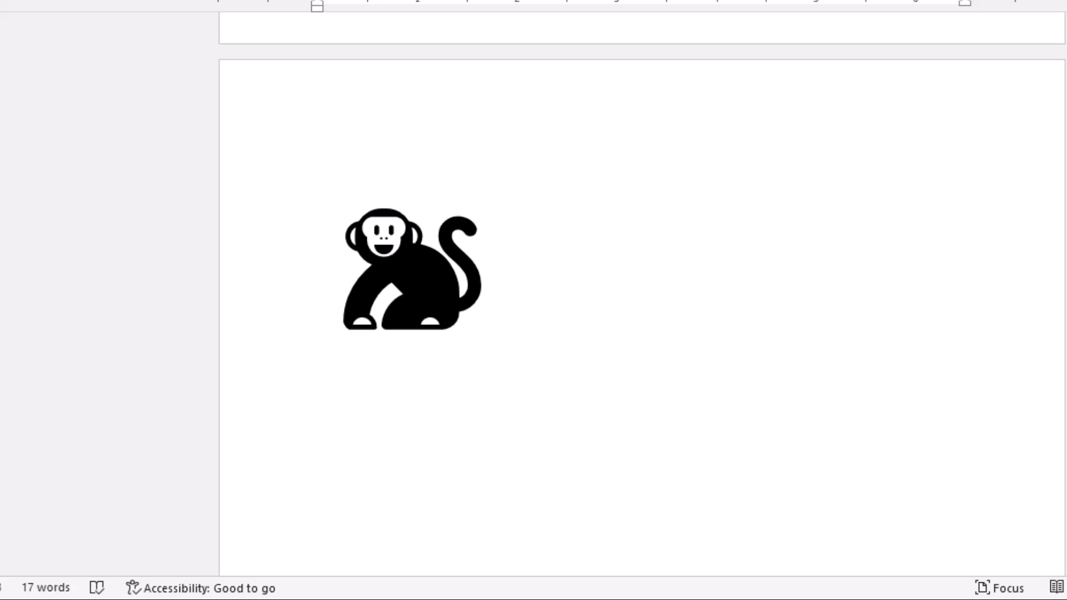
# Open the emoji picker on the line below the monkey and browse its emoji categories up to Transportation and places.
pyautogui.press('super+period')
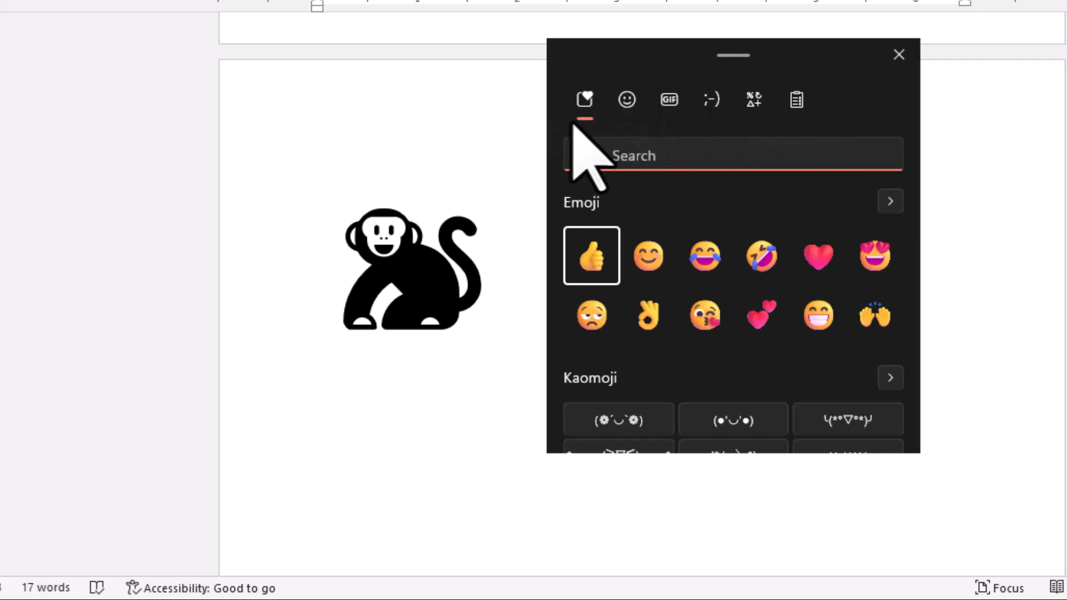
pyautogui.click(586, 98)
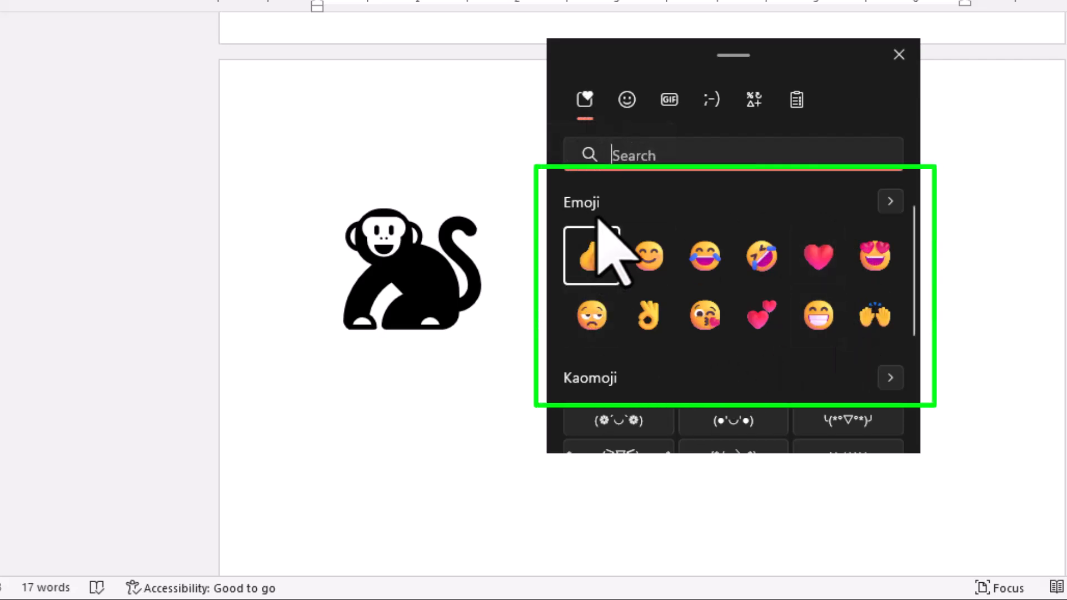
pyautogui.moveTo(912, 251)
pyautogui.mouseDown()
pyautogui.moveTo(901, 380)
pyautogui.moveTo(912, 246)
pyautogui.mouseUp()
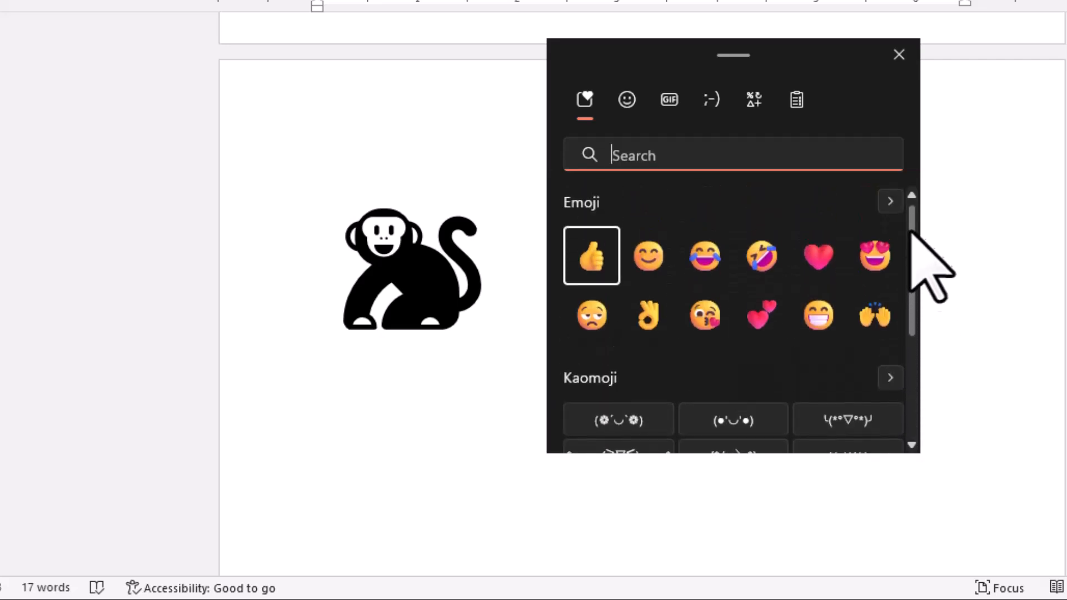
pyautogui.click(626, 99)
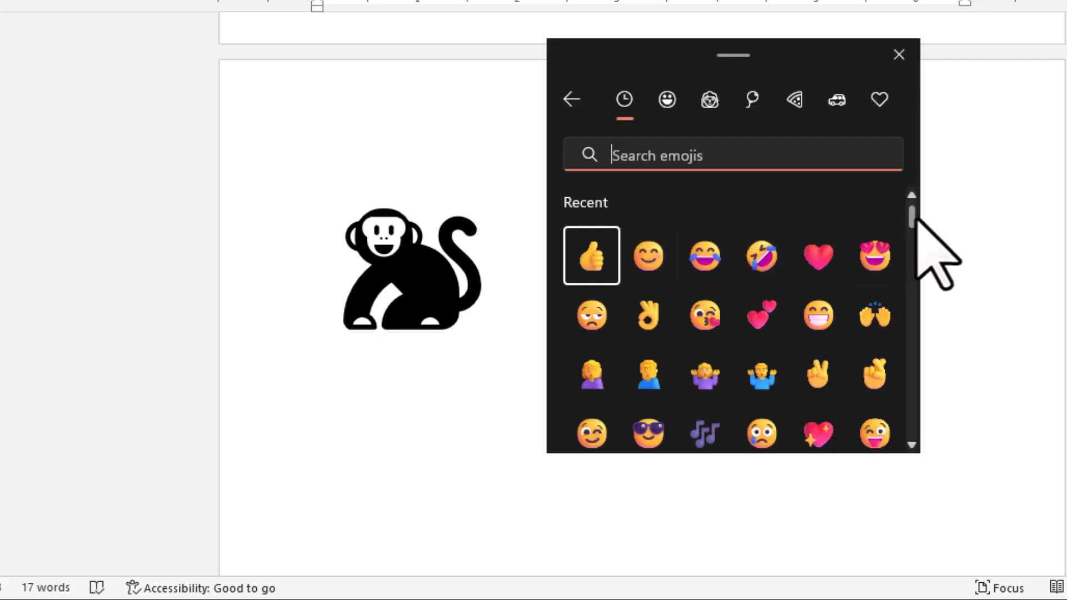
pyautogui.moveTo(913, 218); pyautogui.dragTo(911, 347)
pyautogui.moveTo(924, 189); pyautogui.dragTo(925, 184)
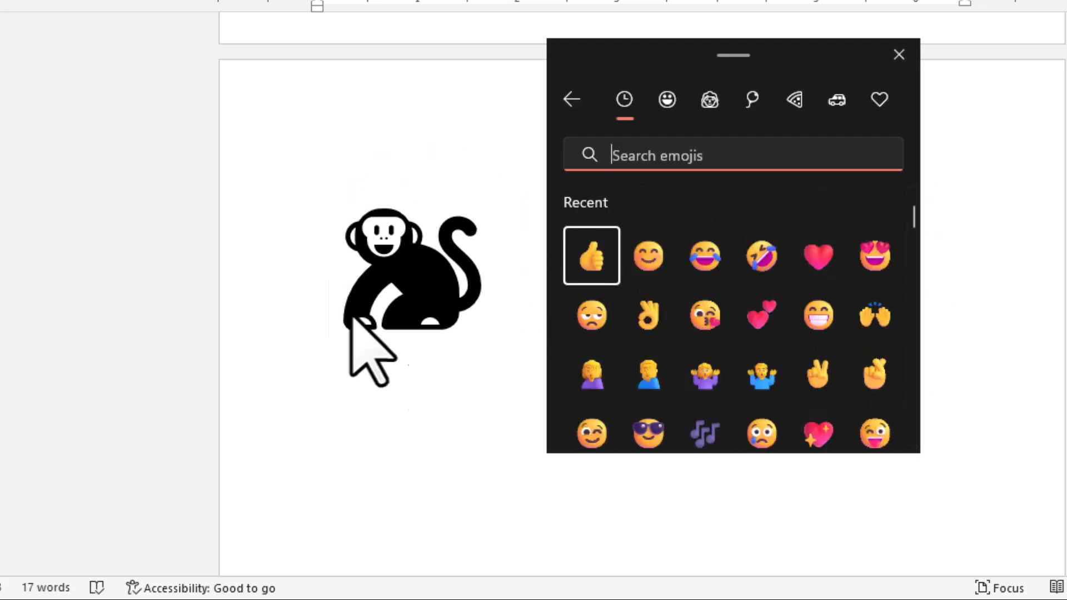
pyautogui.click(668, 100)
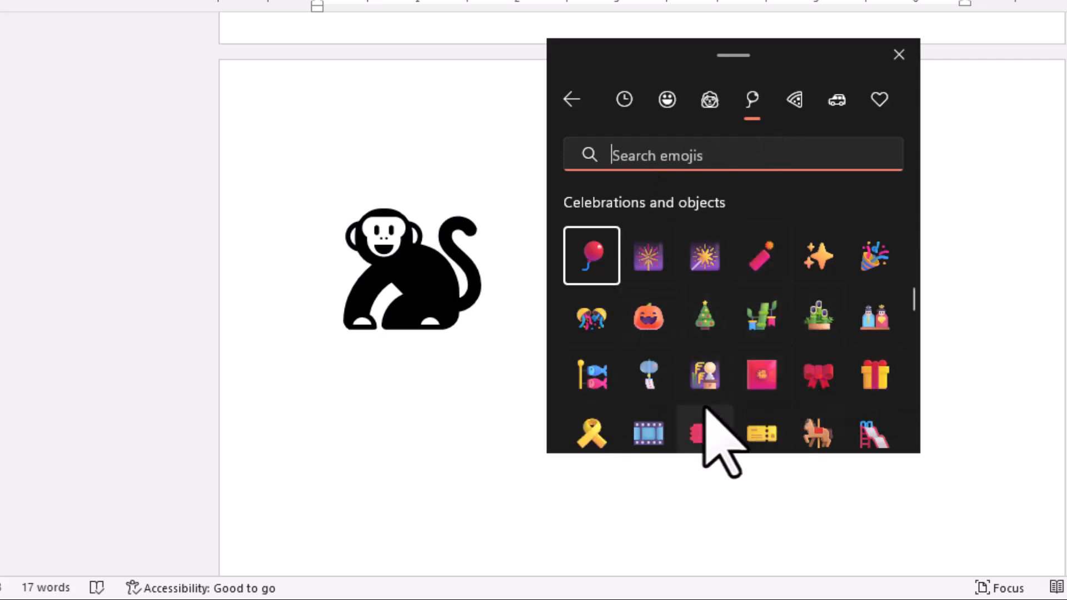
pyautogui.click(791, 105)
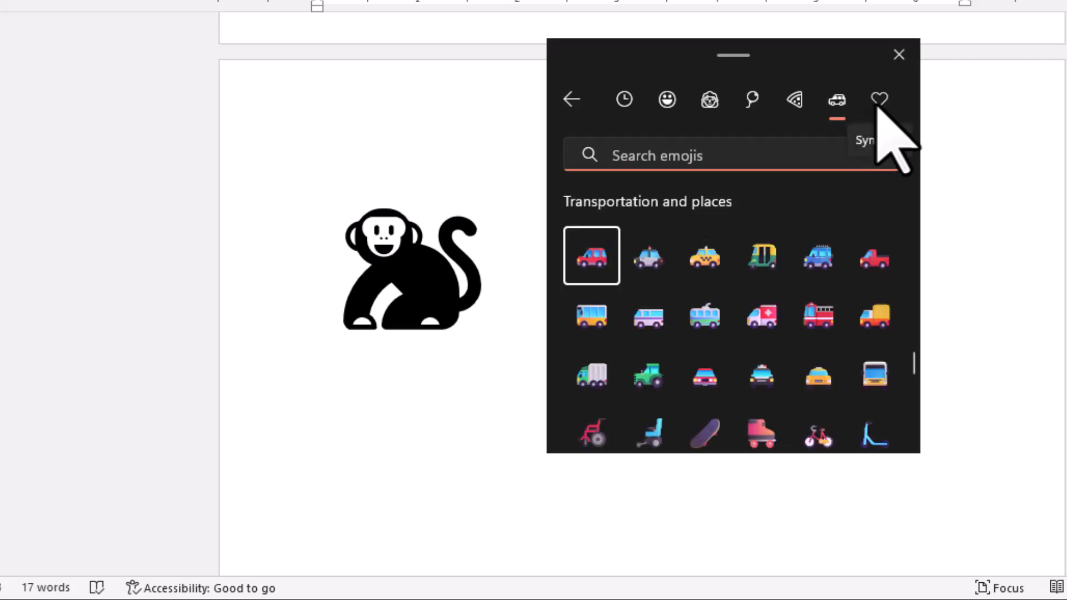
# Insert three green truck emojis in a row and a bus, a motorized wheelchair and another green truck in the row below.
pyautogui.tripleClick(596, 378)
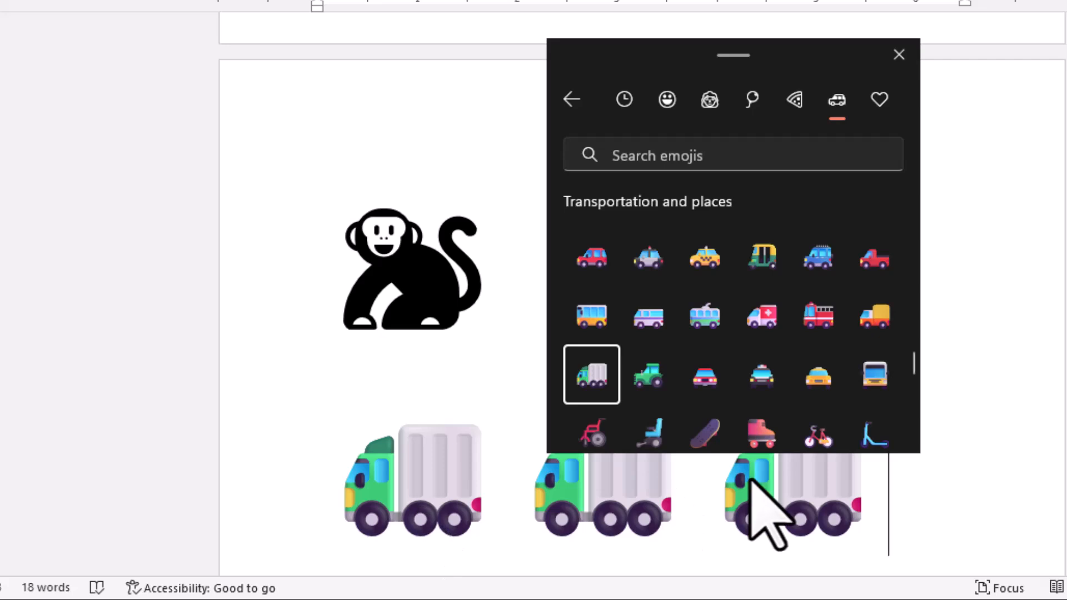
pyautogui.press('Return')
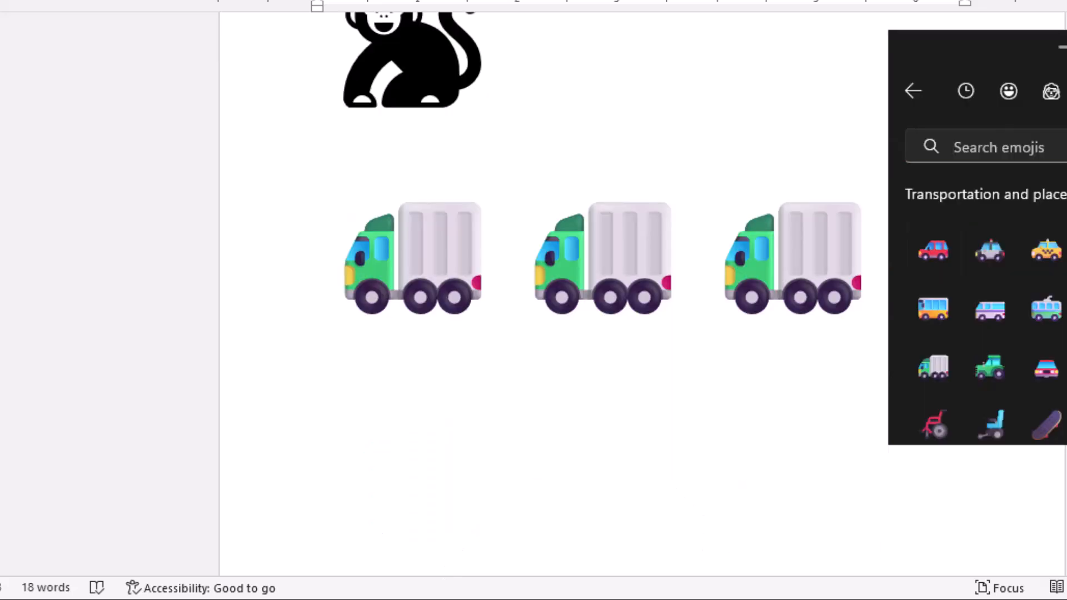
pyautogui.click(1066, 368)
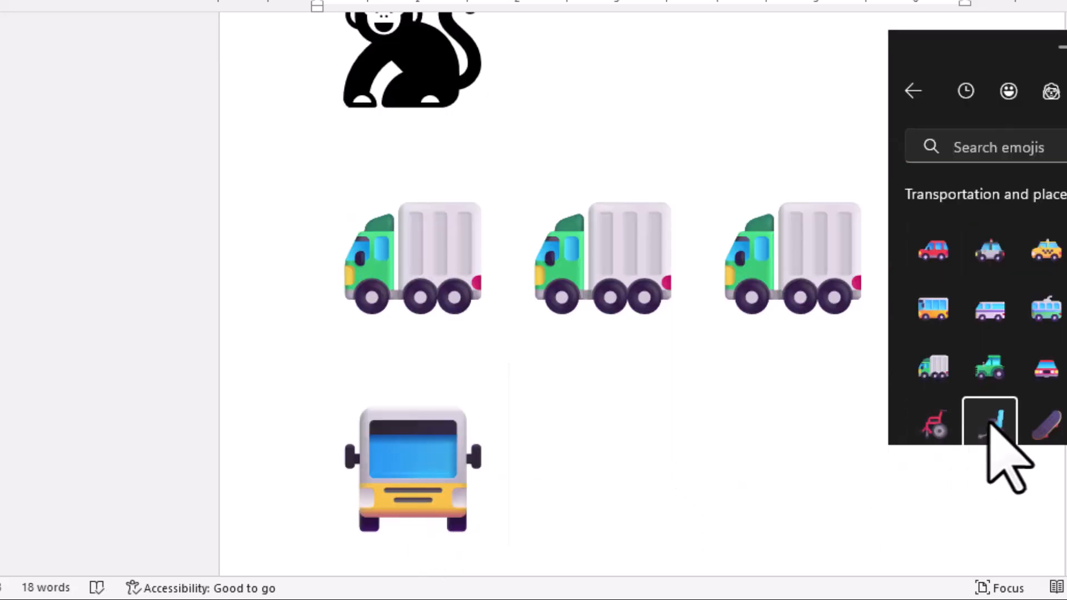
pyautogui.click(988, 425)
pyautogui.click(928, 369)
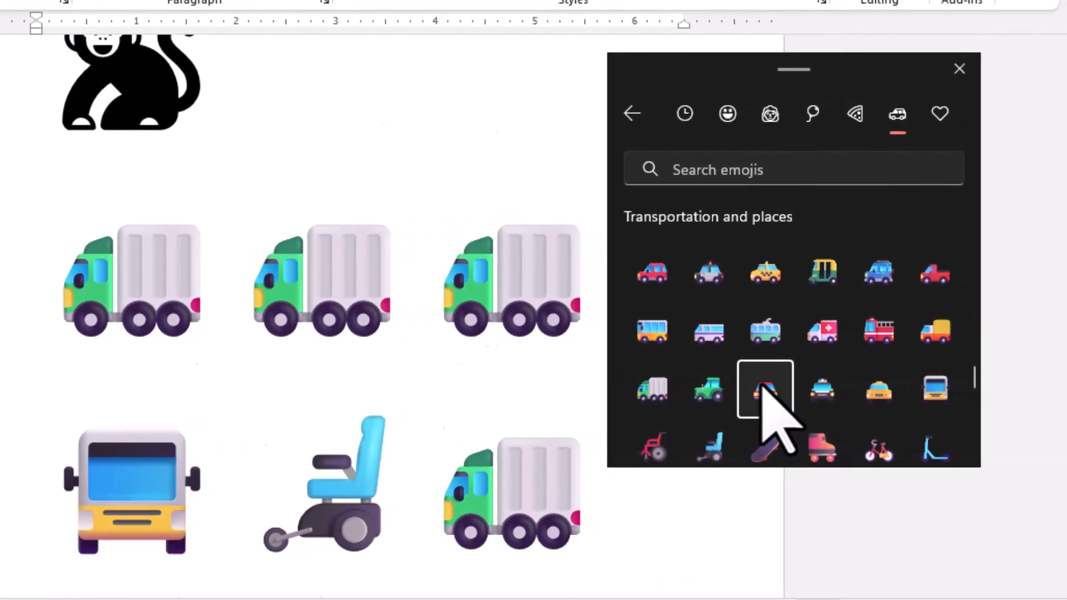
# Insert a red front-view car emoji followed by the People emojis of a gray-haired older woman and a bald person, and close the emoji picker.
pyautogui.click(866, 381)
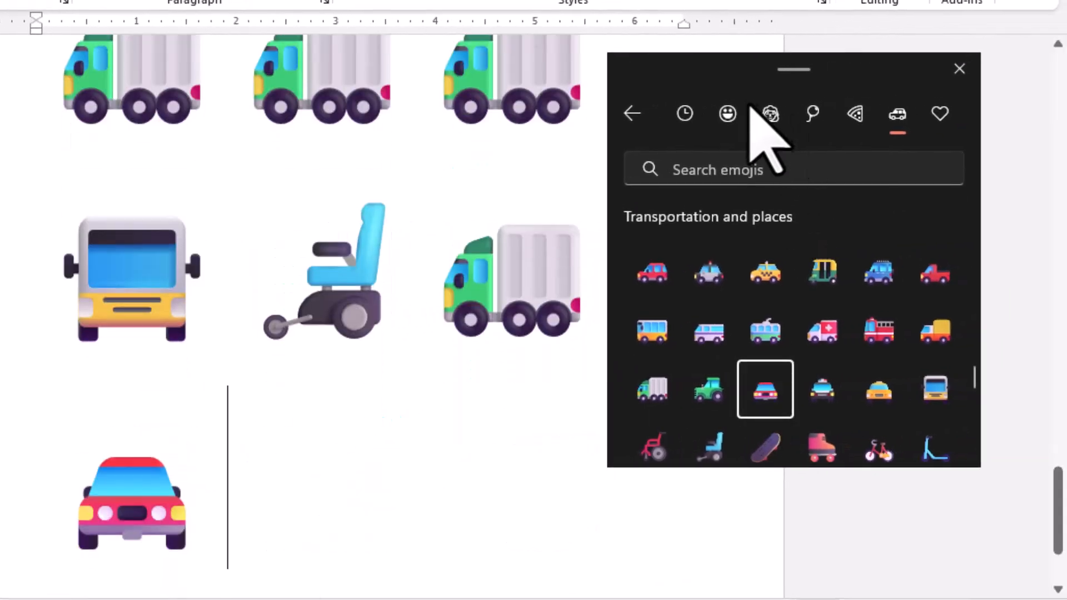
pyautogui.click(770, 114)
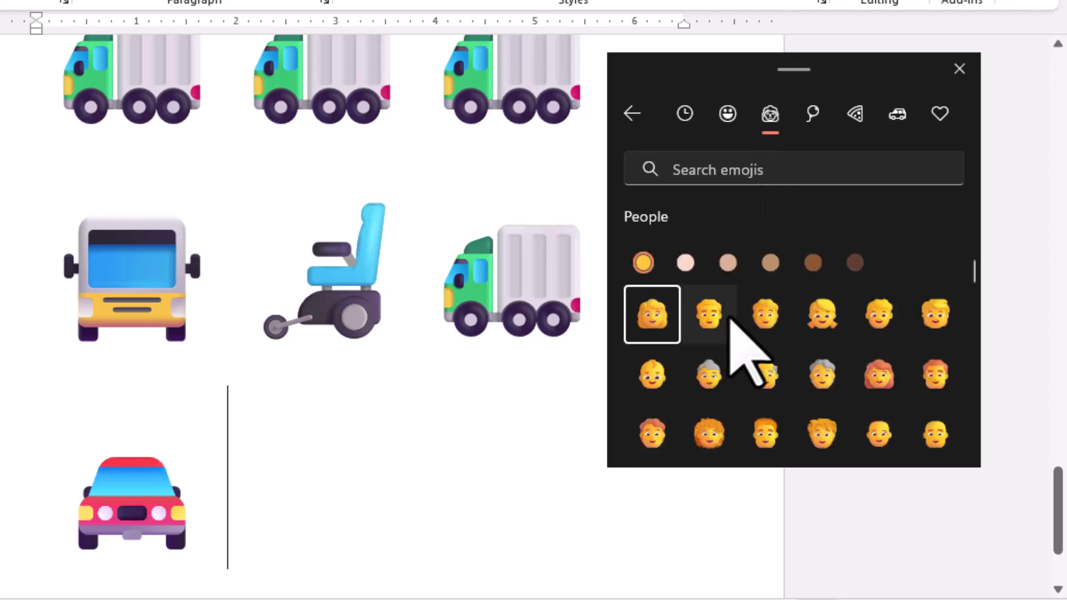
pyautogui.click(713, 383)
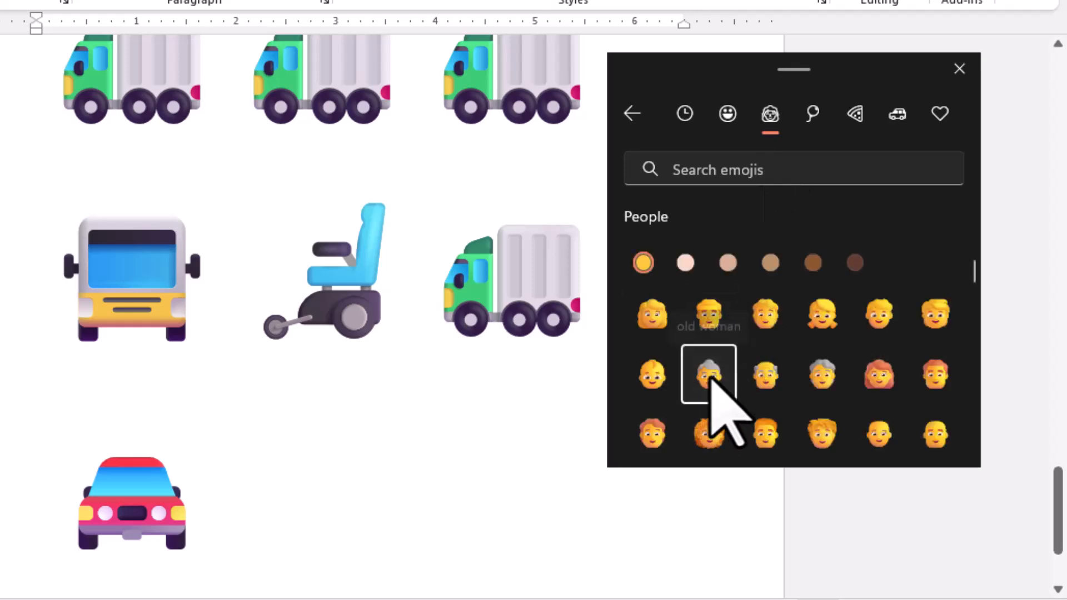
pyautogui.click(878, 431)
pyautogui.press('Escape')
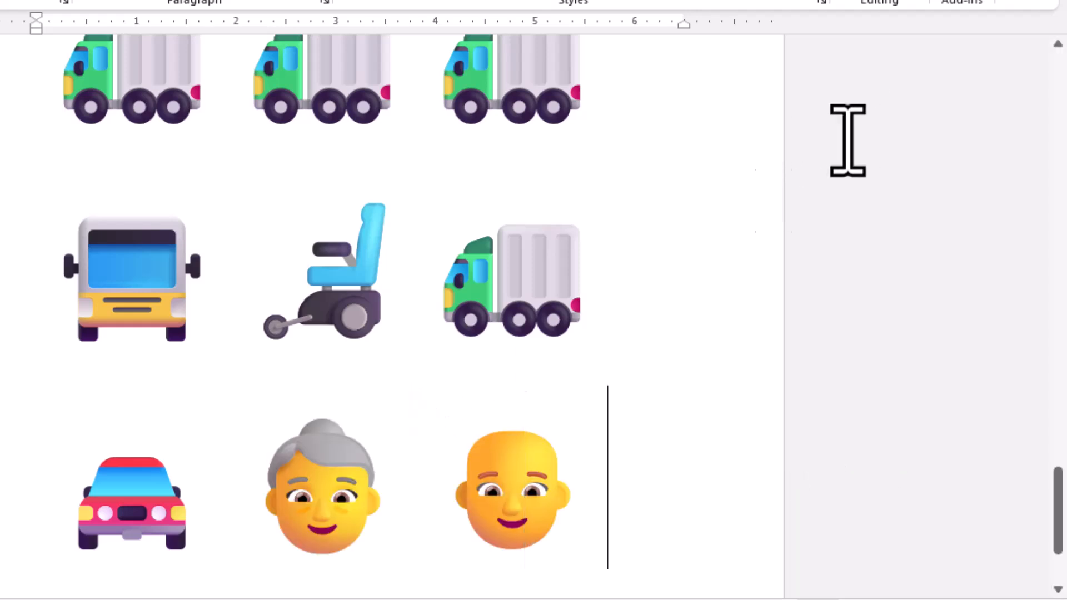
pyautogui.scroll(4, 348, 511)
pyautogui.scroll(5, 344, 517)
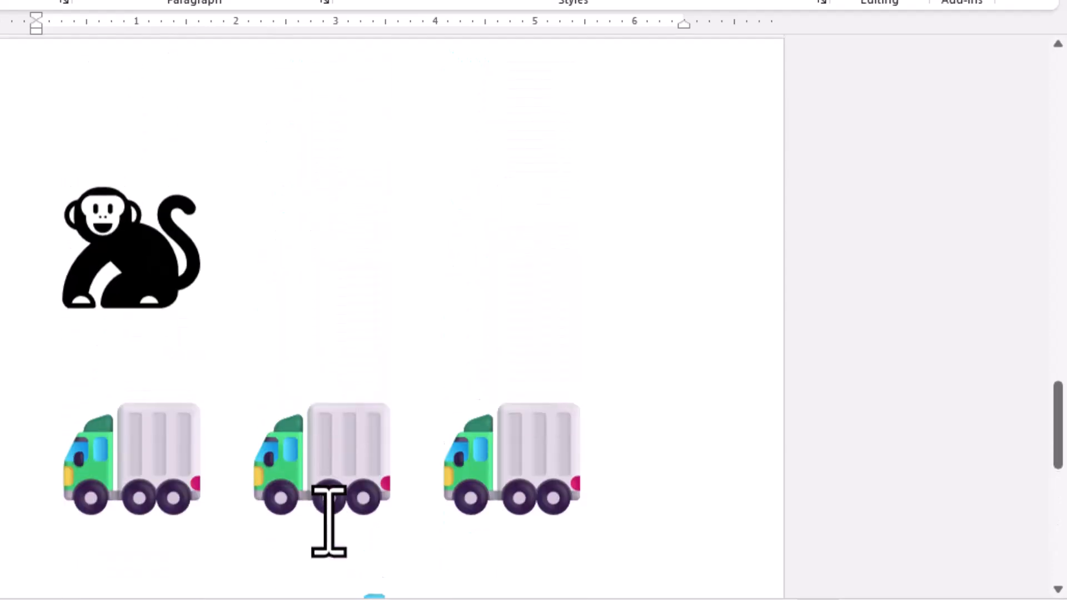
# Apply the black font color to the row of three green truck emojis below the monkey and deselect them.
pyautogui.scroll(-5, 328, 519)
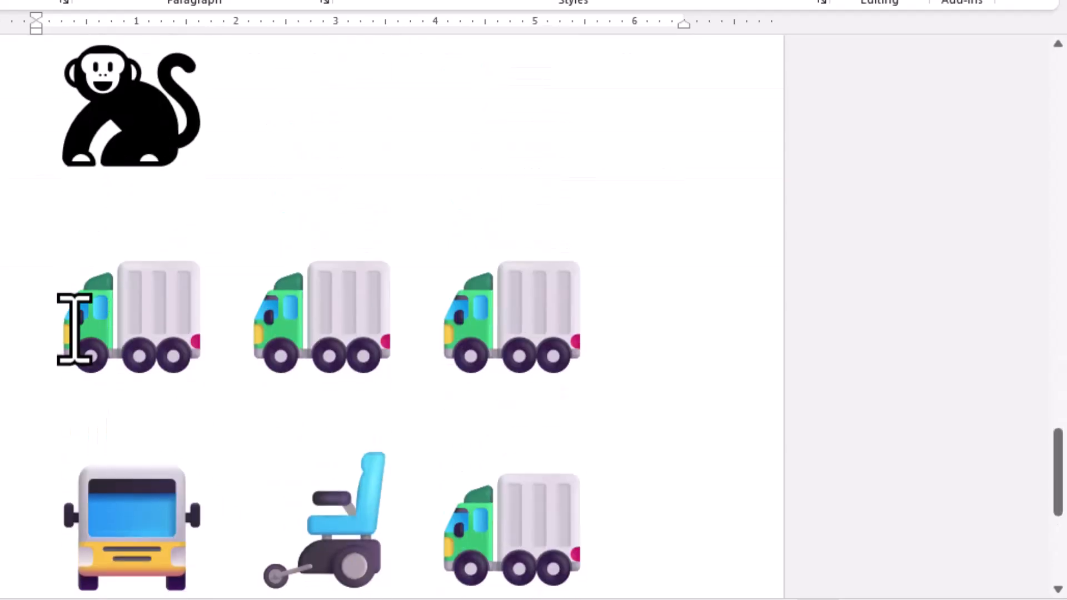
pyautogui.moveTo(76, 326); pyautogui.dragTo(624, 378)
pyautogui.click(35, 0)
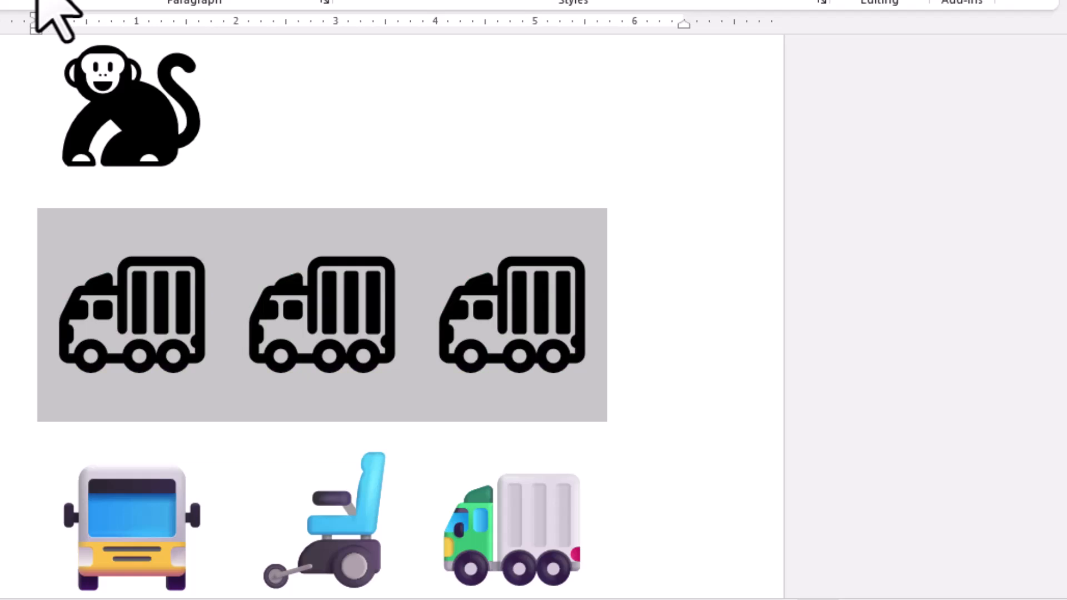
pyautogui.click(666, 275)
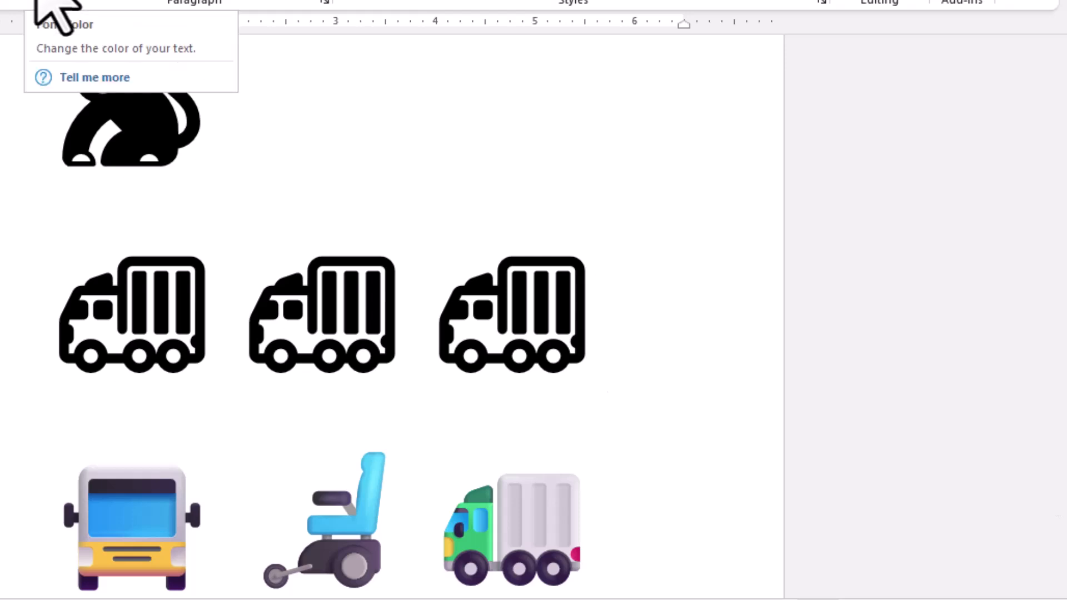
# Change the font color of the row with the bus, motorized wheelchair and truck emojis to the standard blue.
pyautogui.moveTo(72, 505); pyautogui.dragTo(552, 510)
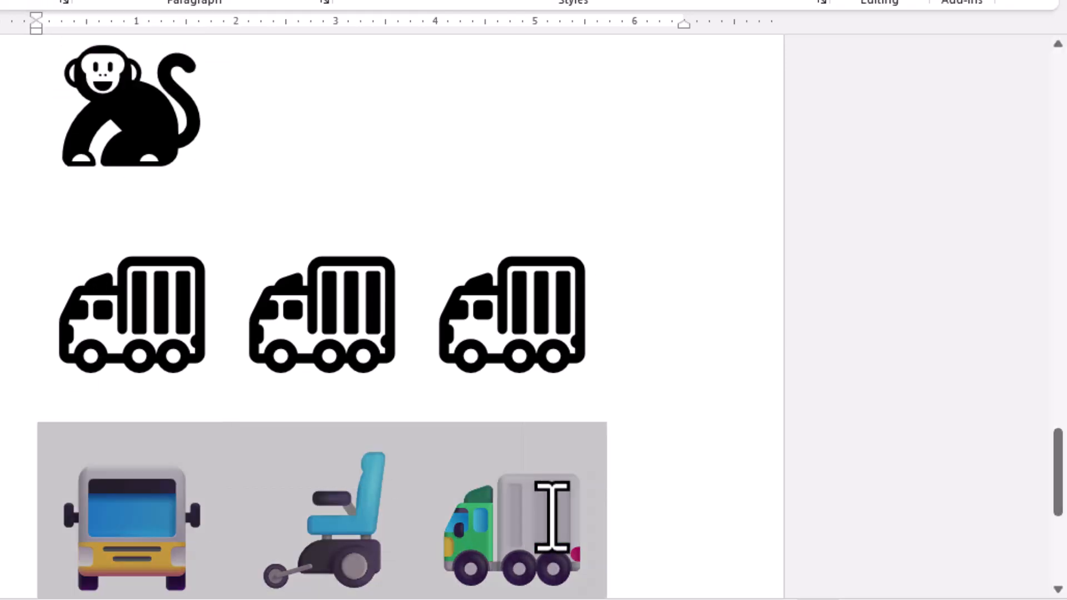
pyautogui.click(54, 2)
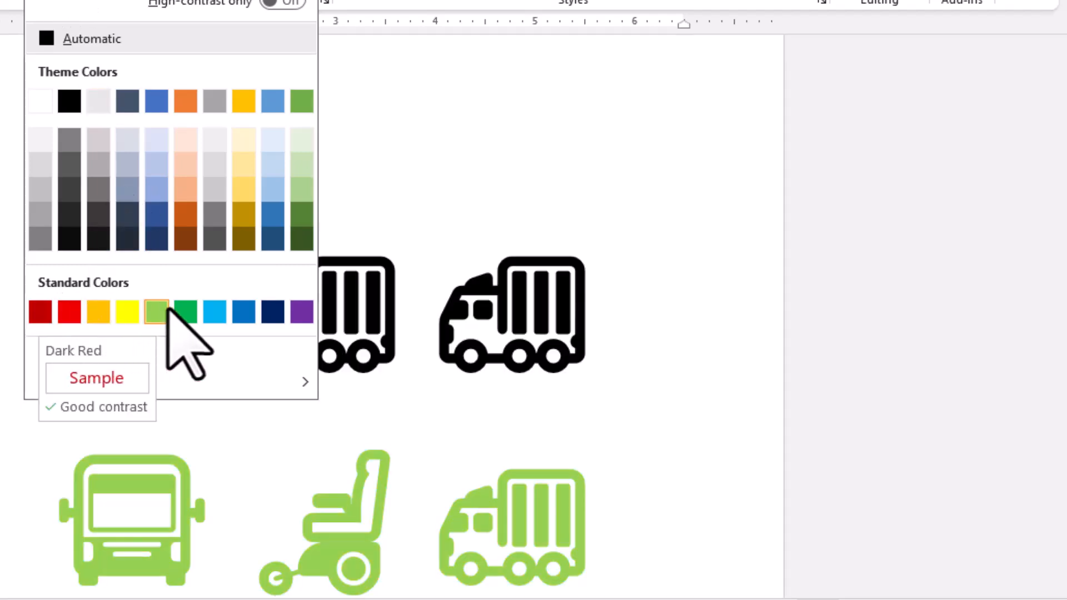
pyautogui.click(243, 312)
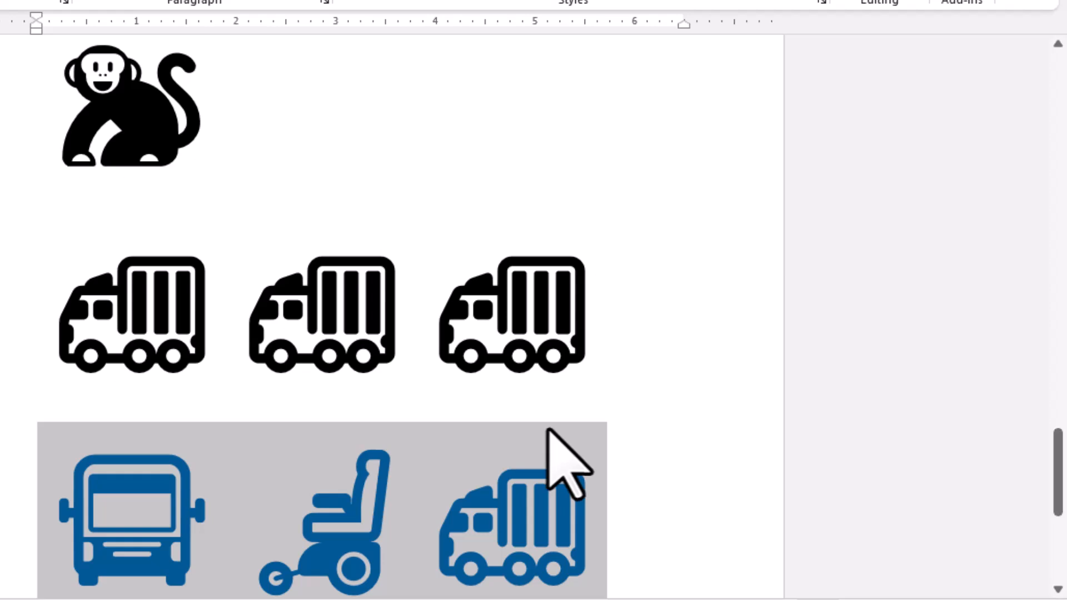